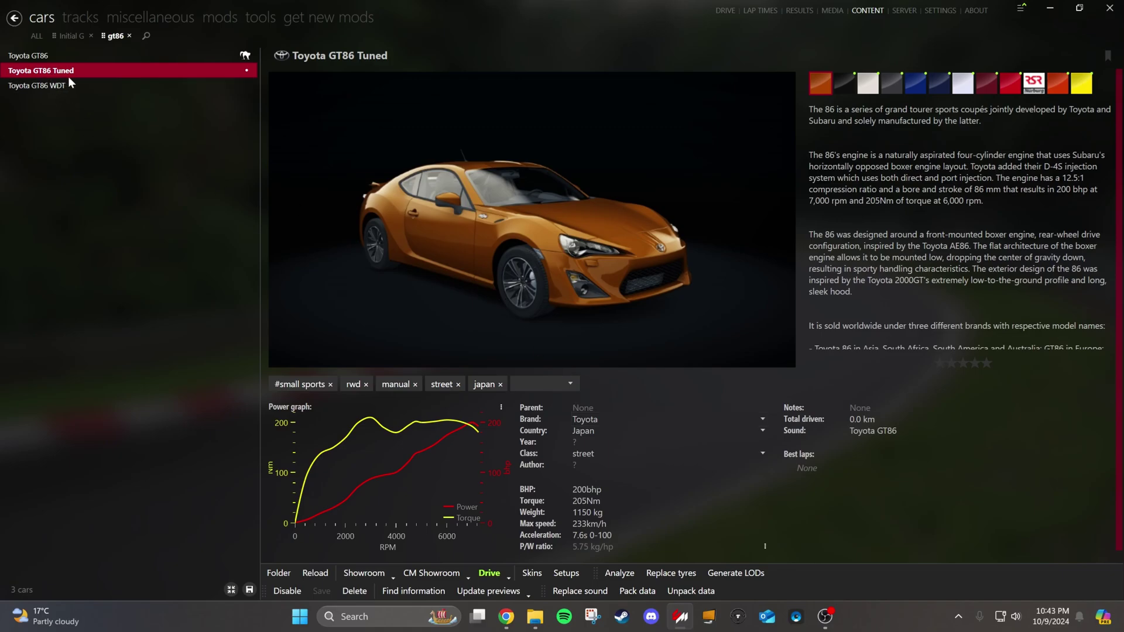
- Bring up the Toyota GT86 Tuned info card listing 200bhp, 205Nm and 1150 kg
mouse_move(70, 72)
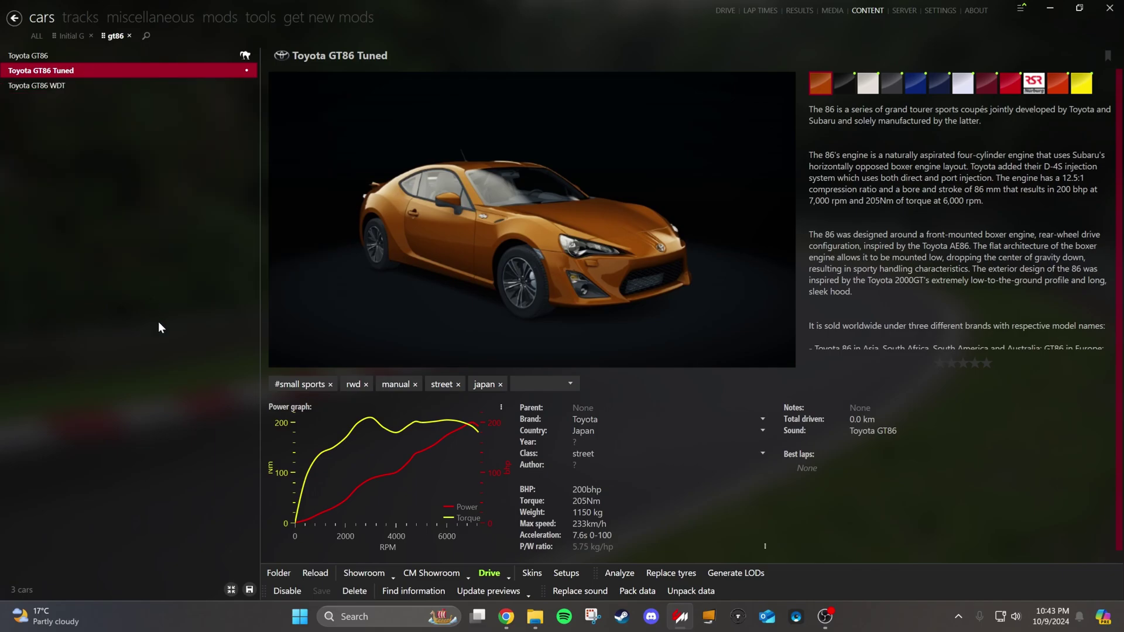
- Open the car's data folder and open engine.ini in Notepad
click(275, 576)
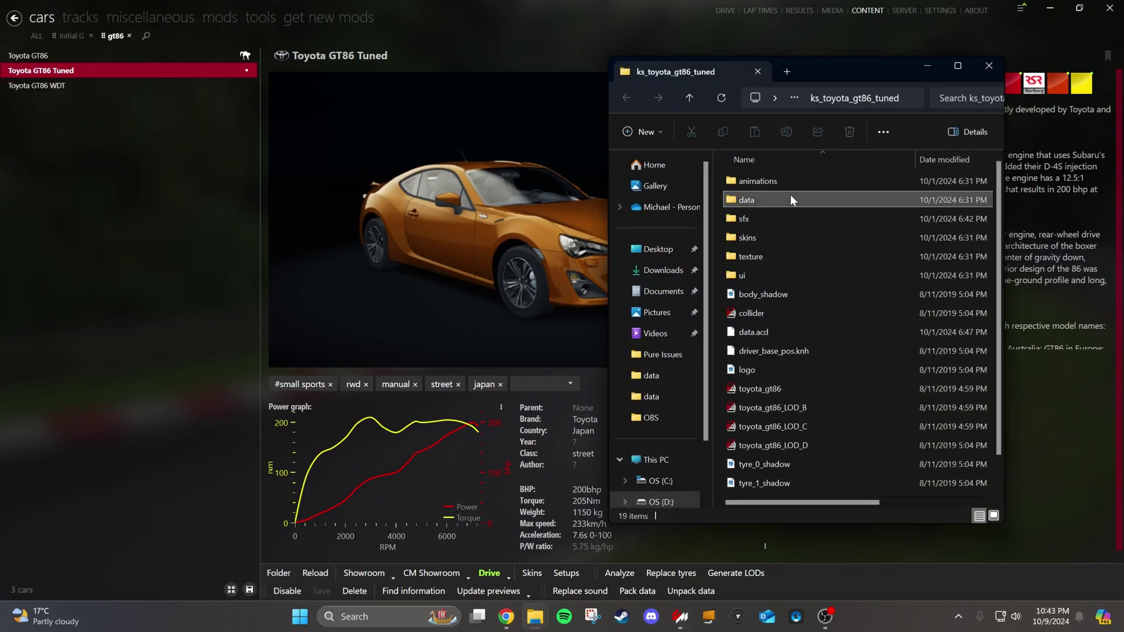
double_click(820, 199)
drag(893, 57, 892, 1)
scroll(820, 264, down, 1)
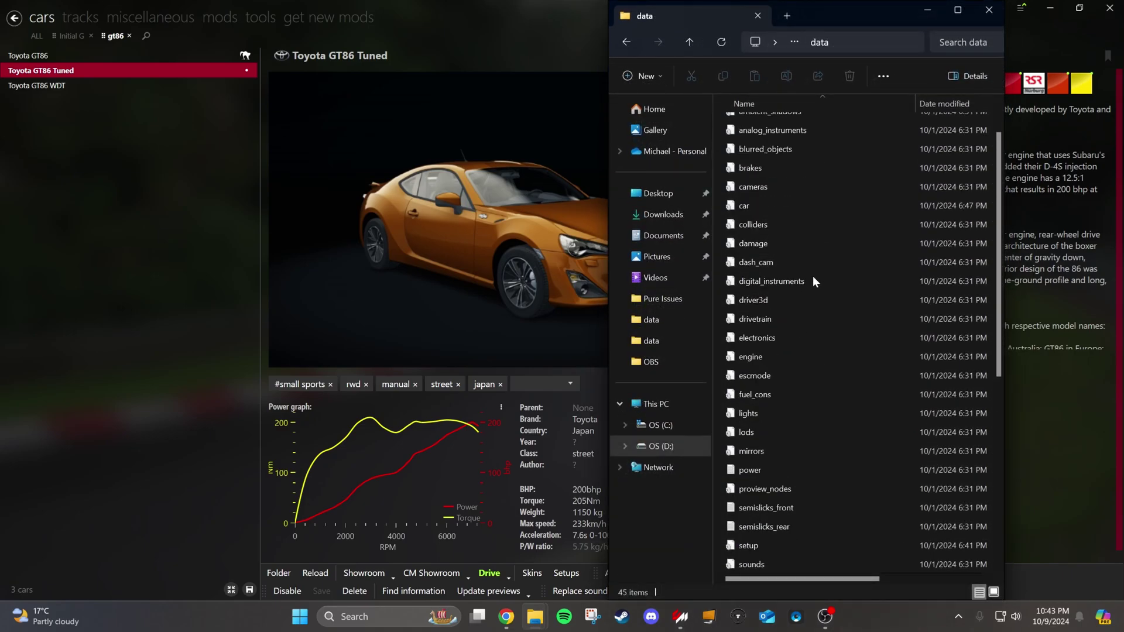
double_click(772, 354)
drag(838, 195, 327, 96)
scroll(778, 297, down, 5)
- Open power.lut beside engine.ini and scroll through the engine settings
double_click(785, 185)
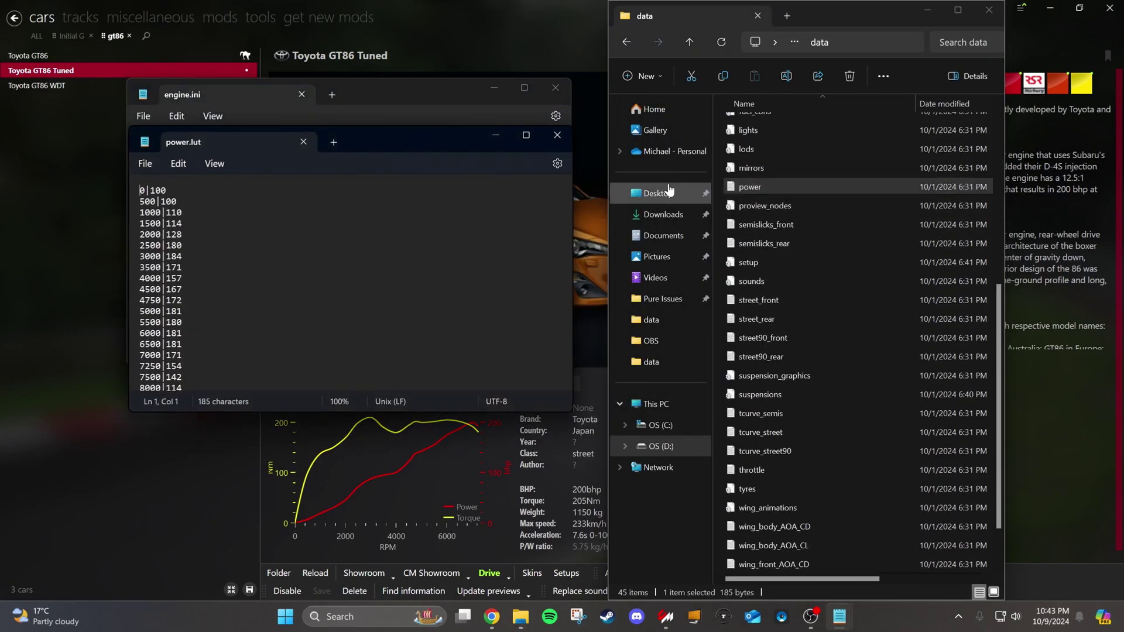
drag(432, 147, 898, 123)
scroll(348, 238, down, 4)
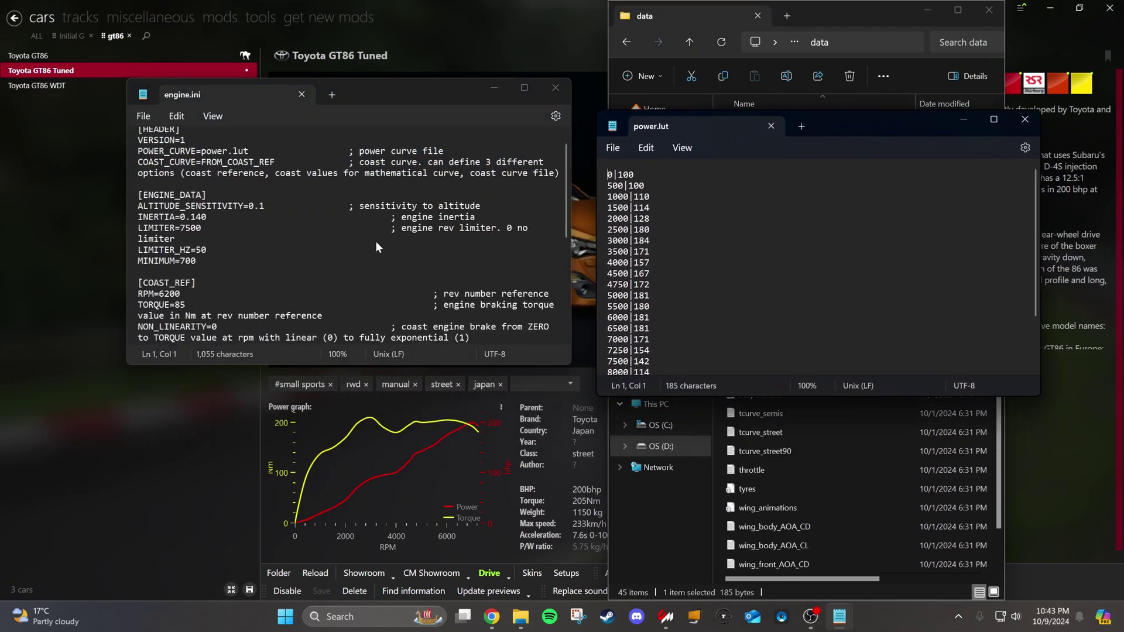
scroll(256, 288, down, 2)
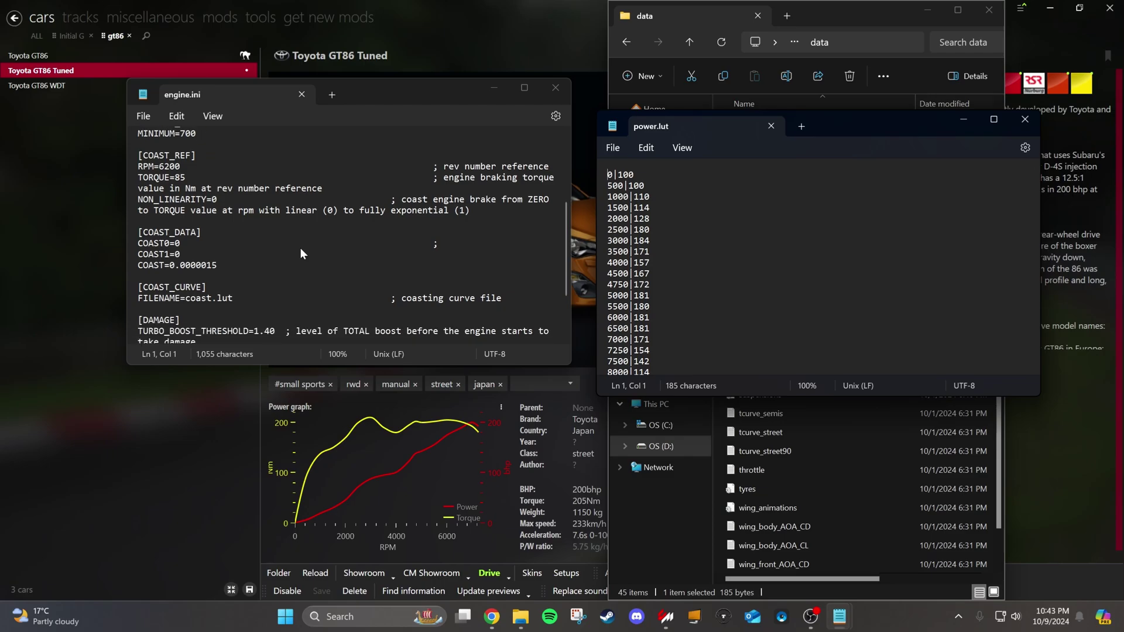
scroll(256, 288, up, 1)
scroll(255, 289, up, 3)
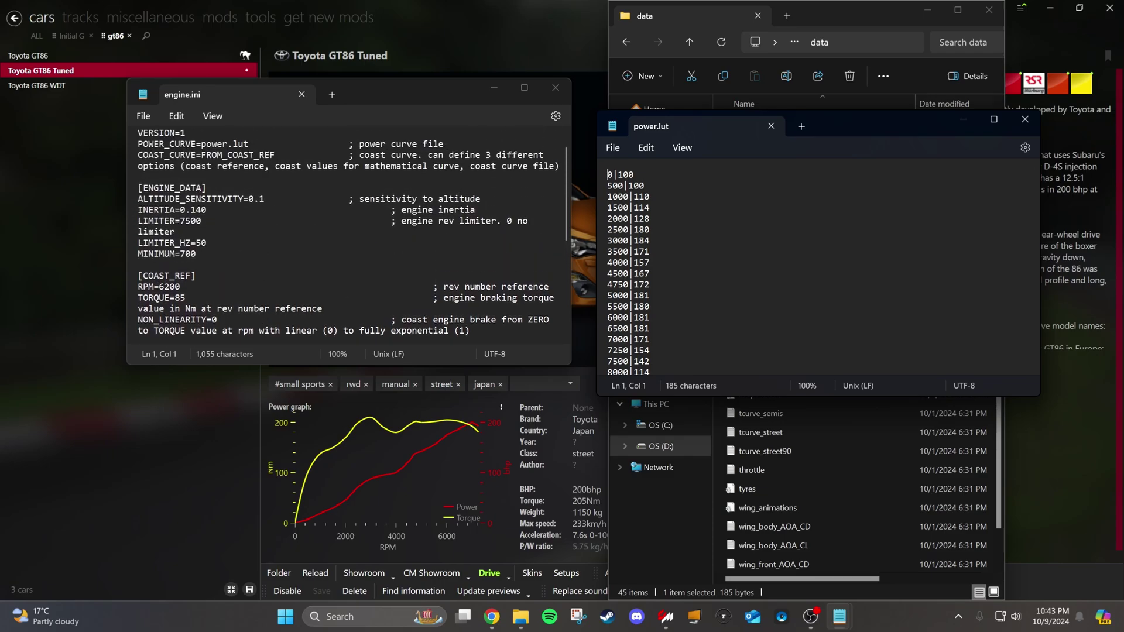
scroll(199, 223, up, 1)
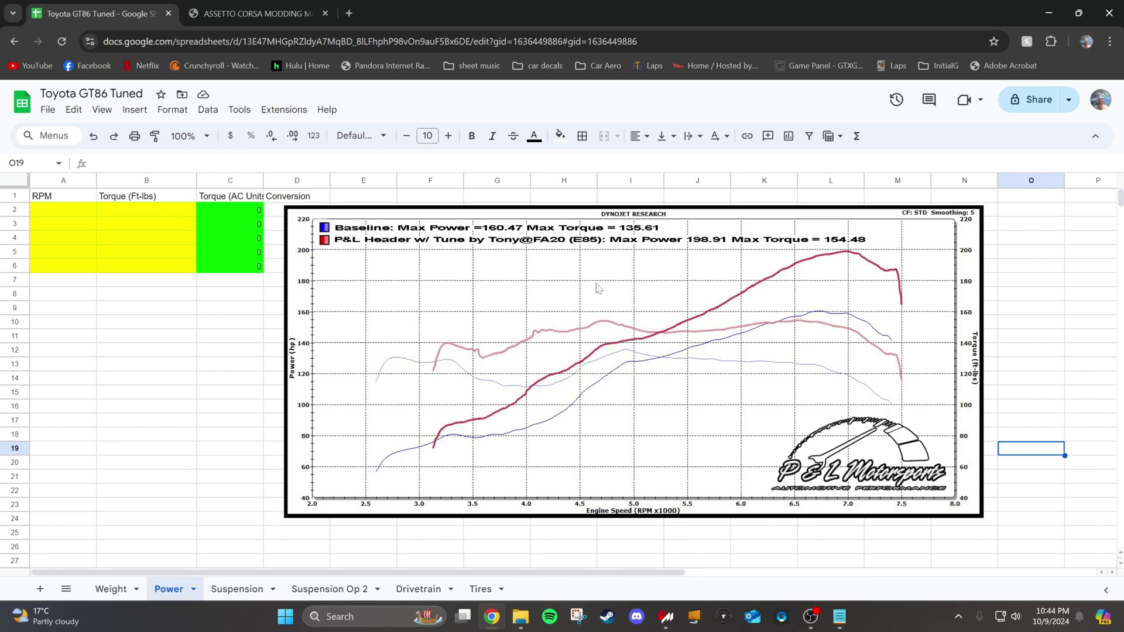
click(597, 287)
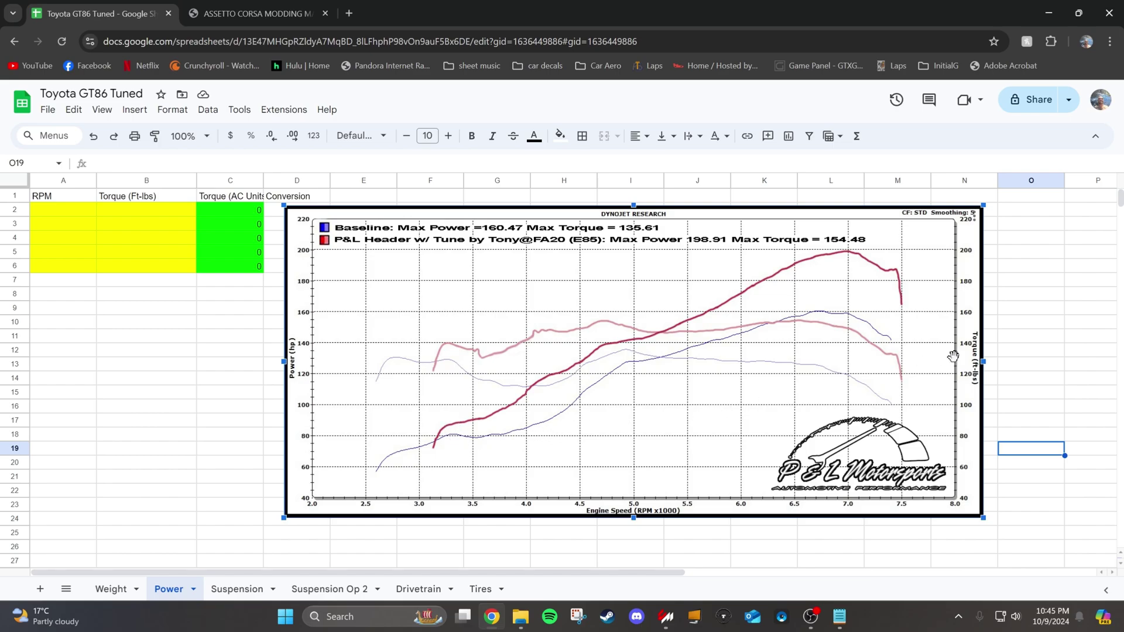
click(67, 211)
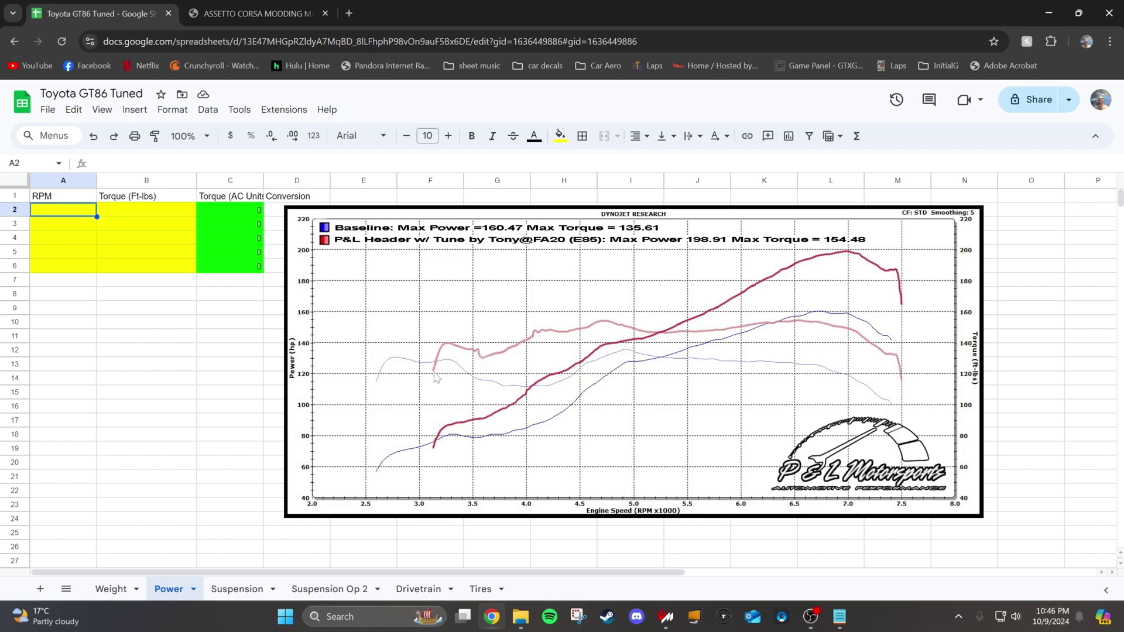
- Enter the first dyno point in row 2: 3133 rpm with 122 ft-lbs torque
text(31)
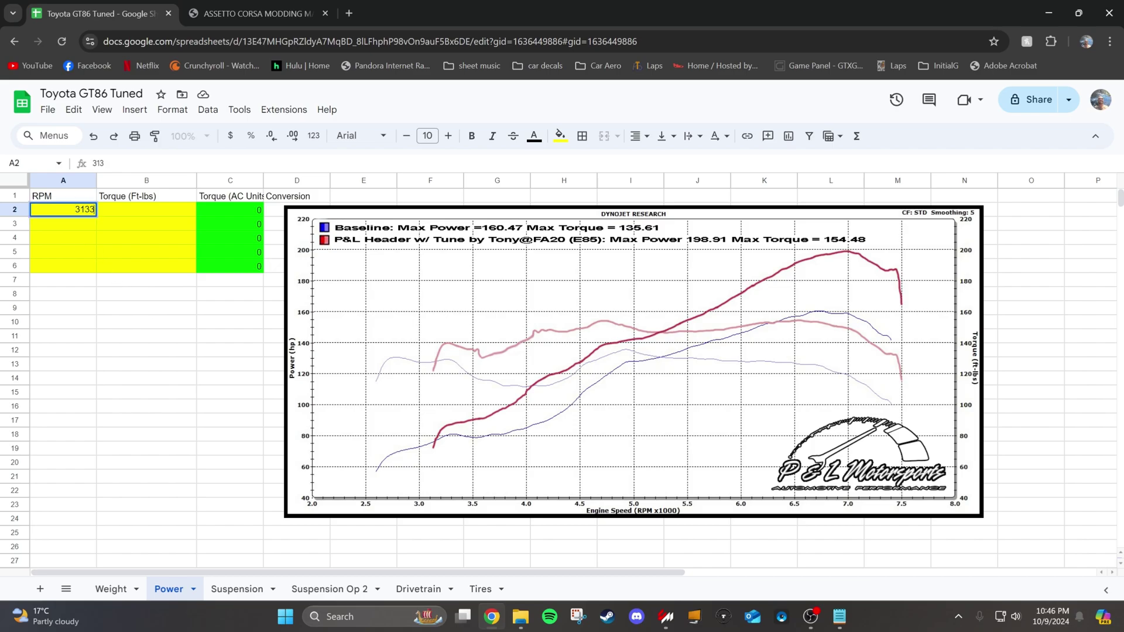
text(33)
key(Return)
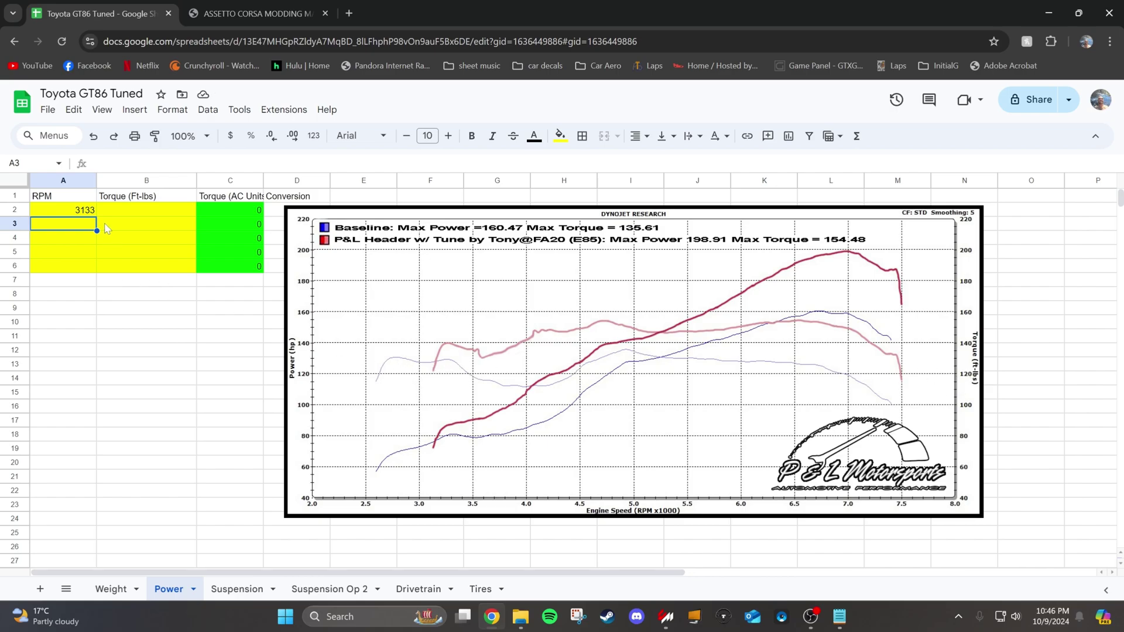
click(126, 206)
text(1)
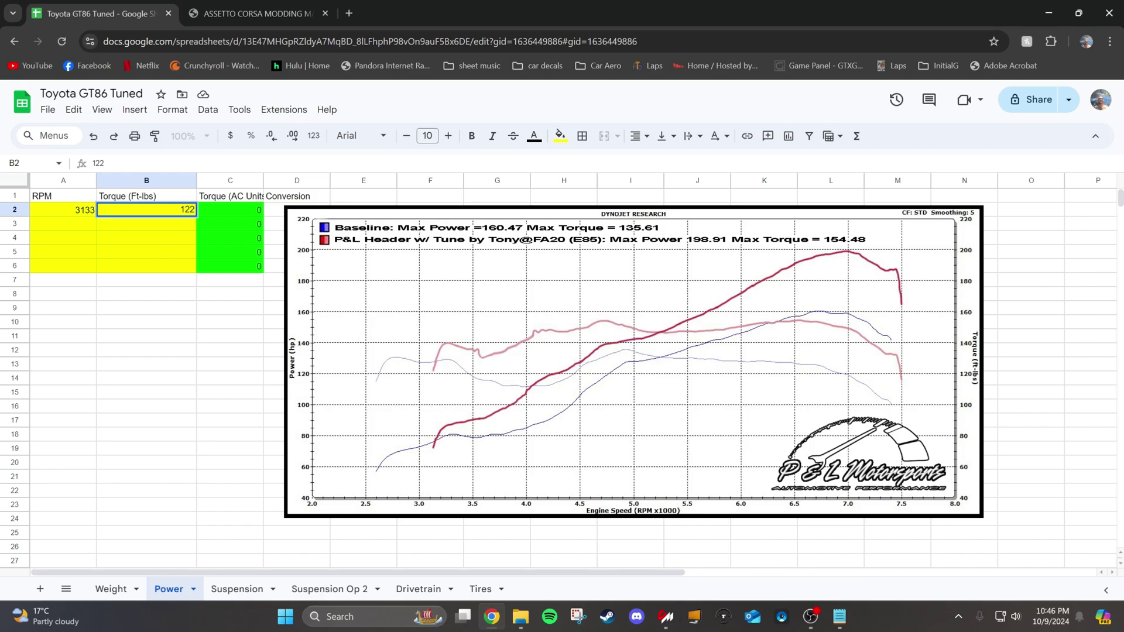
text(22)
key(Return)
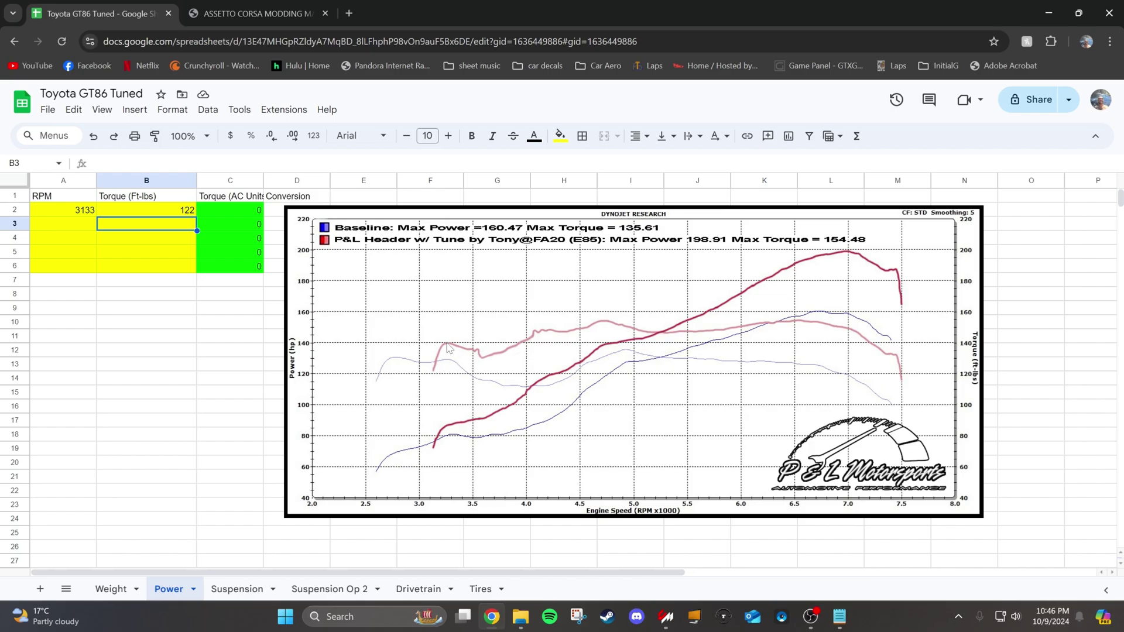
- Enter the next dyno point in row 3: 3250 rpm with 140 ft-lbs torque
click(76, 226)
text(32)
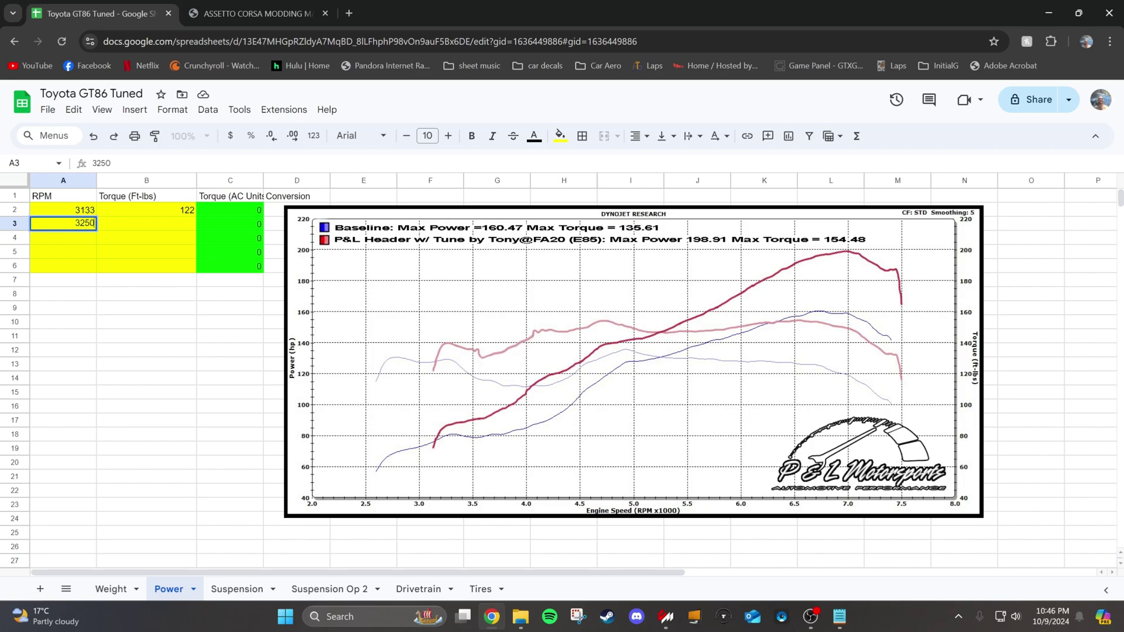
text(50)
key(Return)
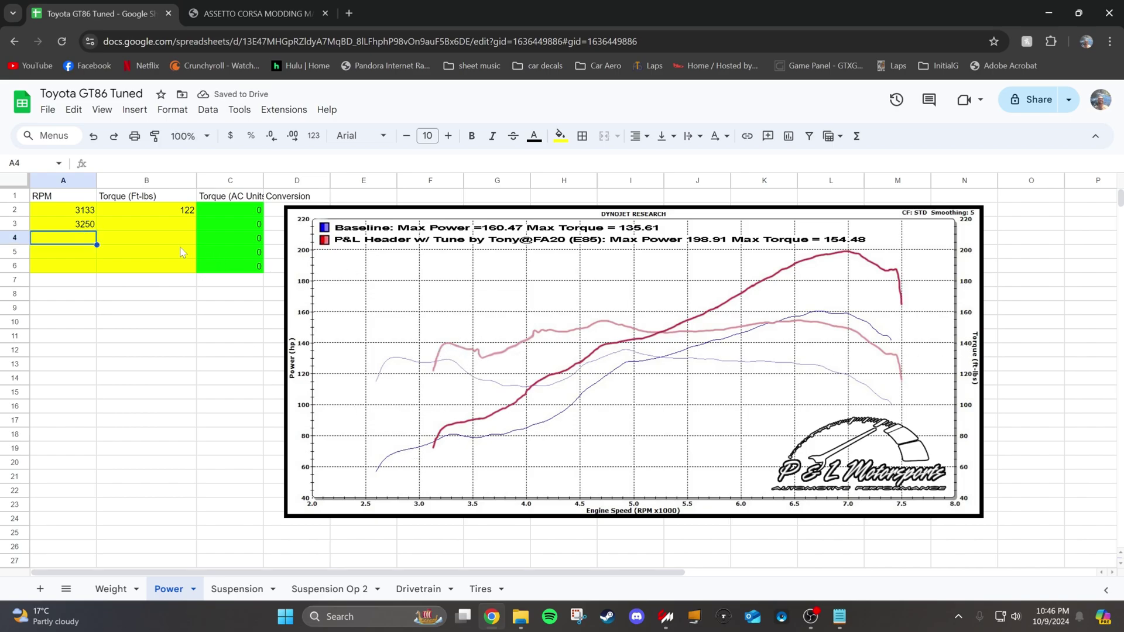
click(181, 228)
text(140)
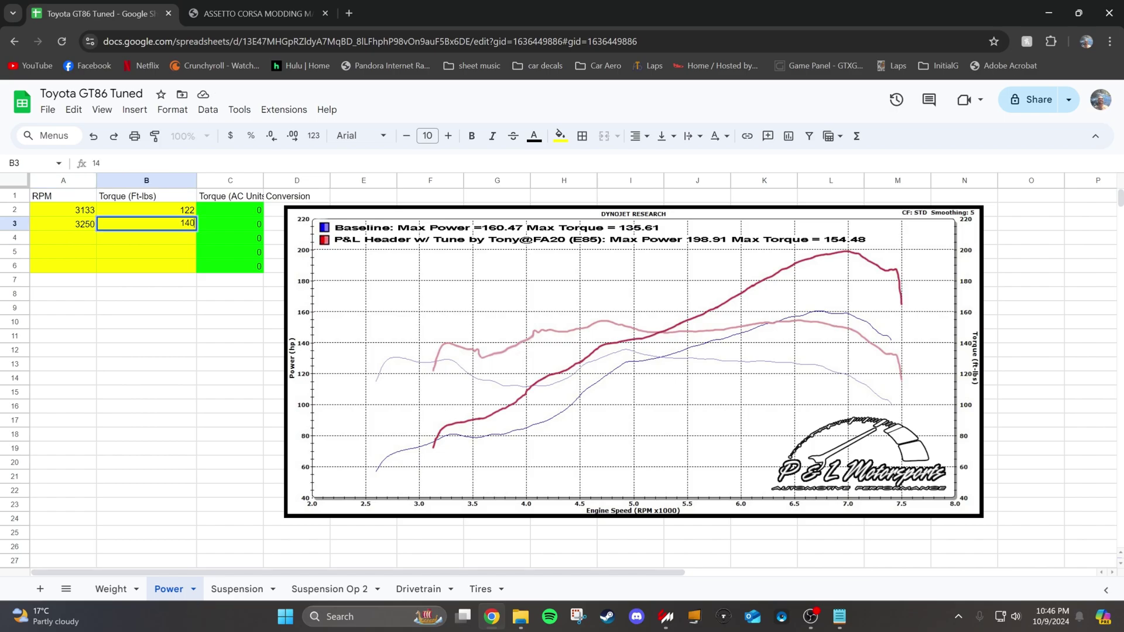
key(Return)
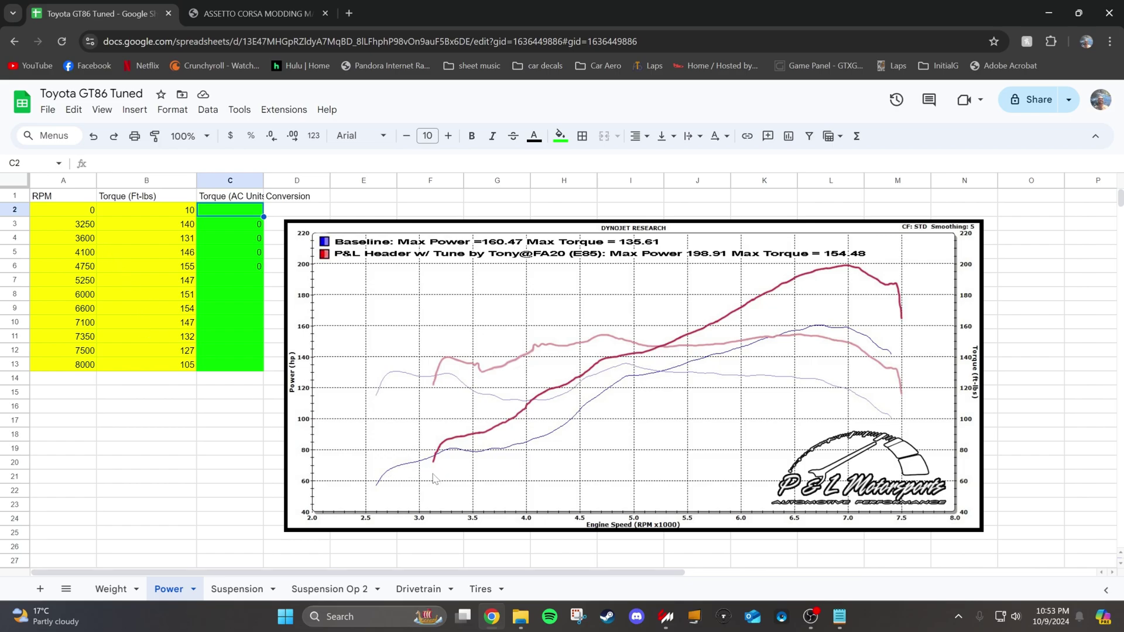
click(79, 227)
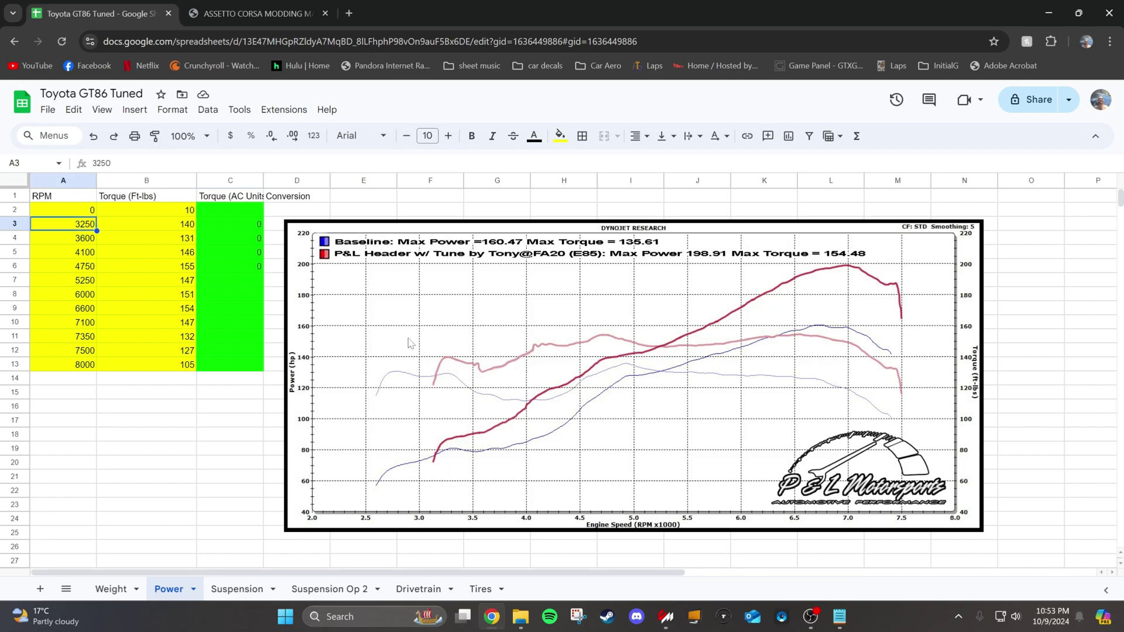
click(82, 213)
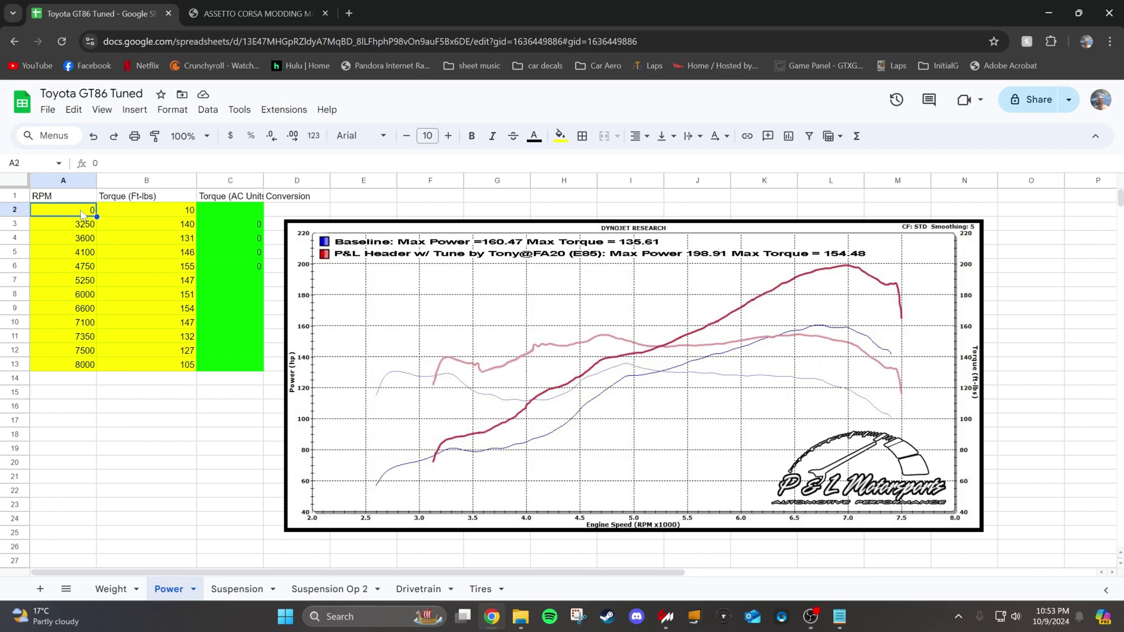
click(173, 214)
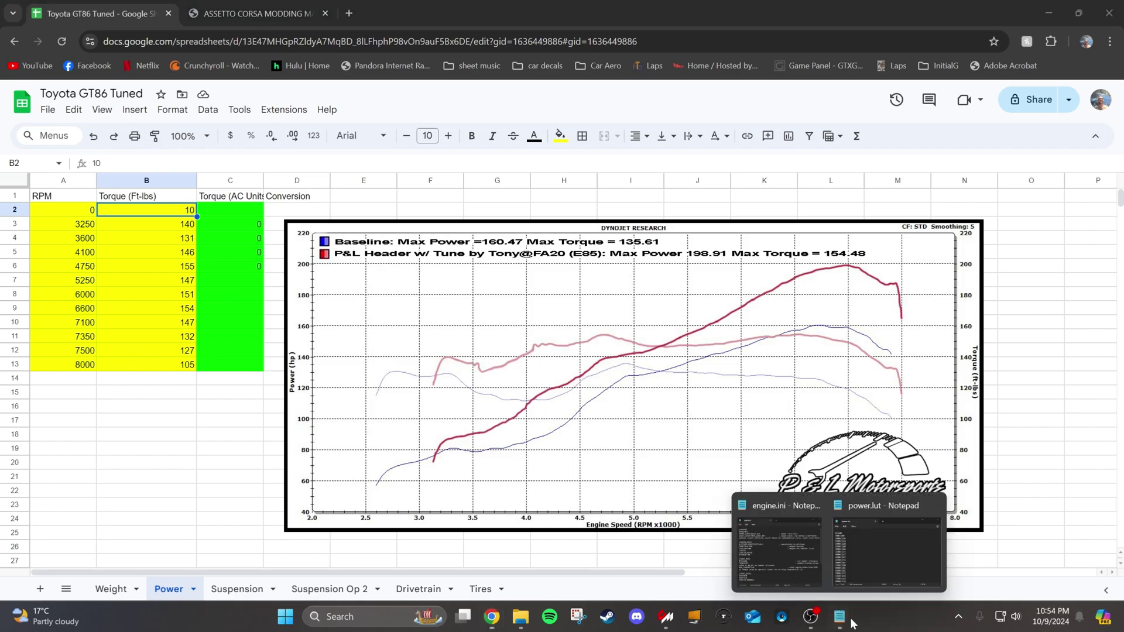
- Delete all the old power curve lines, leaving power.lut empty
click(784, 542)
drag(878, 123, 662, 113)
scroll(520, 258, down, 2)
drag(425, 316, 381, 174)
key(Delete)
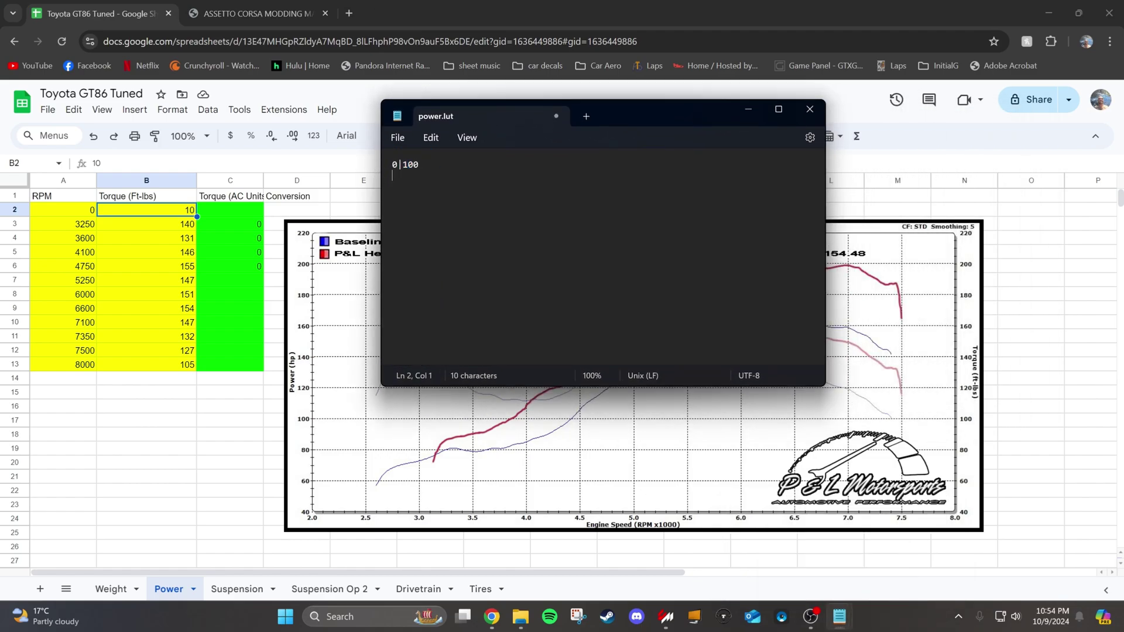
key(ctrl+a)
key(Delete)
- Type the new curve points 6600|154, 7100|148 and 7350|132 into power.lut
drag(680, 117, 613, 499)
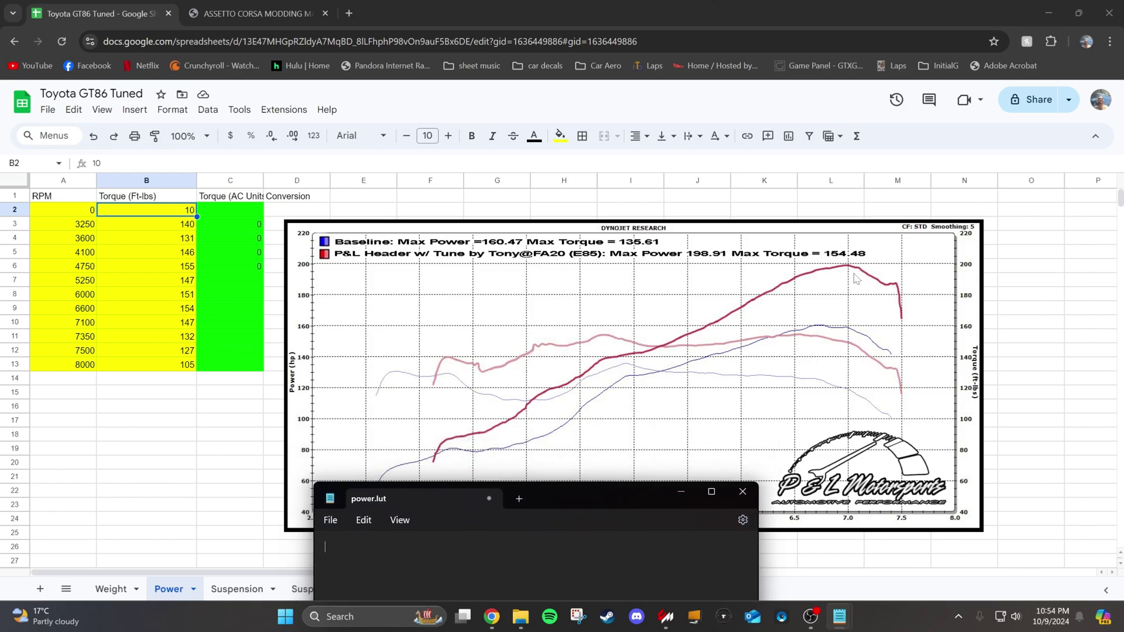
drag(611, 495, 644, 198)
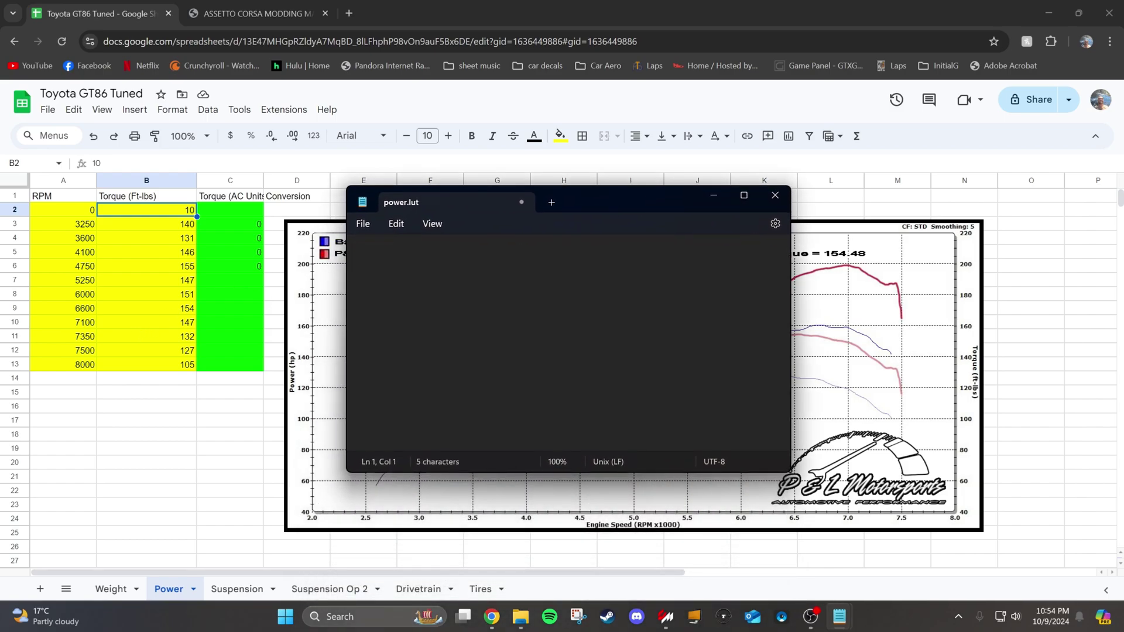
text(6600|154)
key(Return)
text(7100|148 )
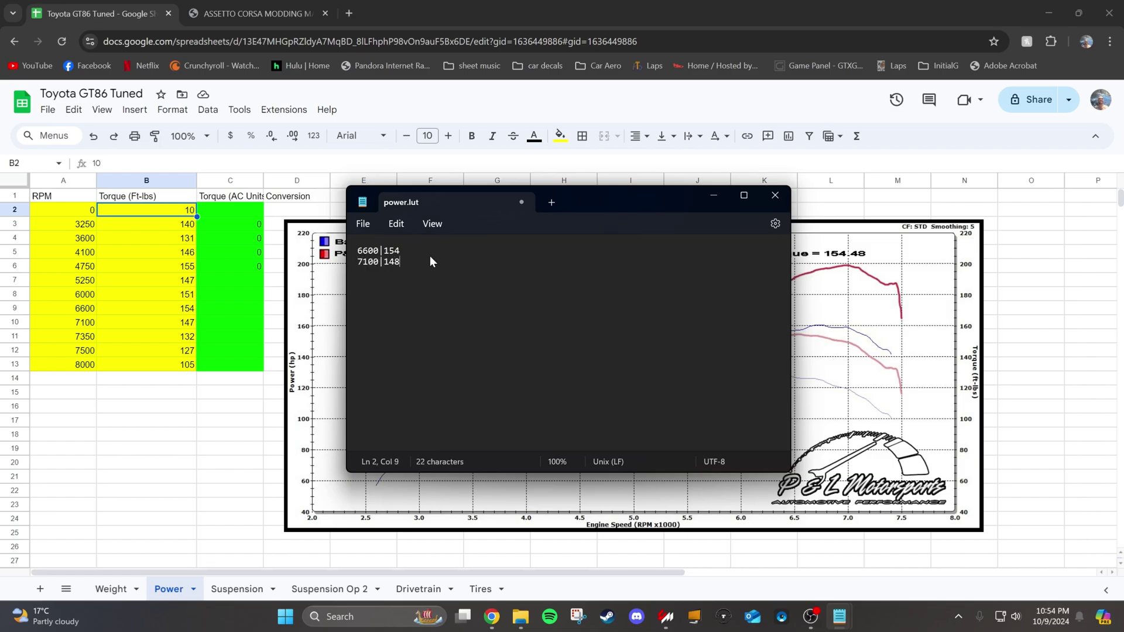
text(7350|132)
- Insert a 0|10 line at the top of power.lut and save it
click(358, 251)
key(Return)
key(Up)
text(0|)
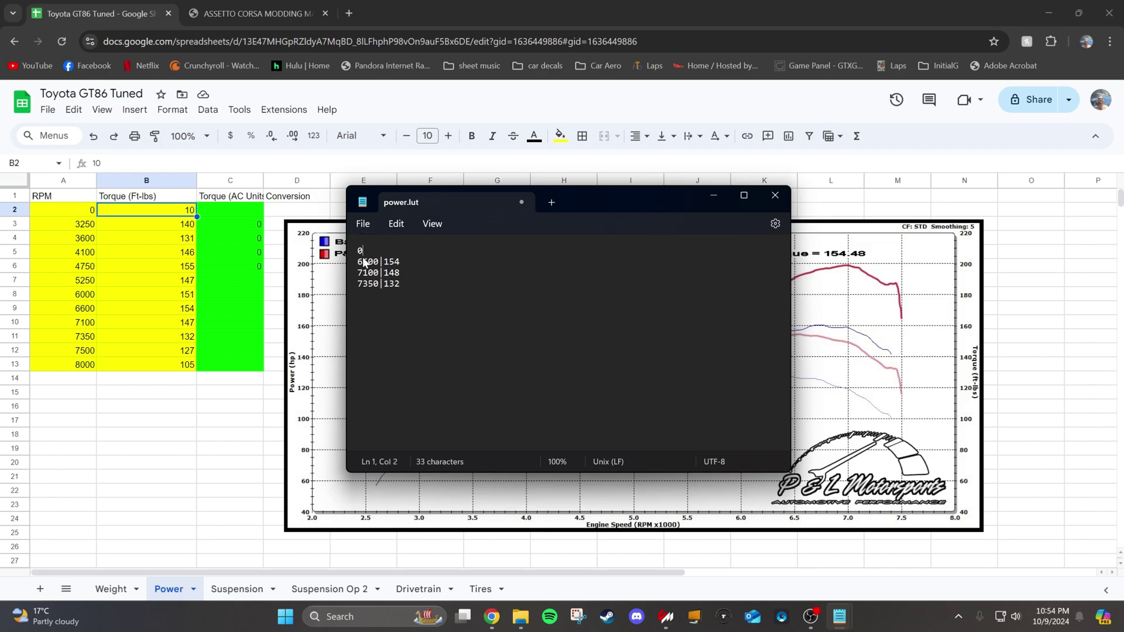
text(10)
click(362, 226)
click(395, 306)
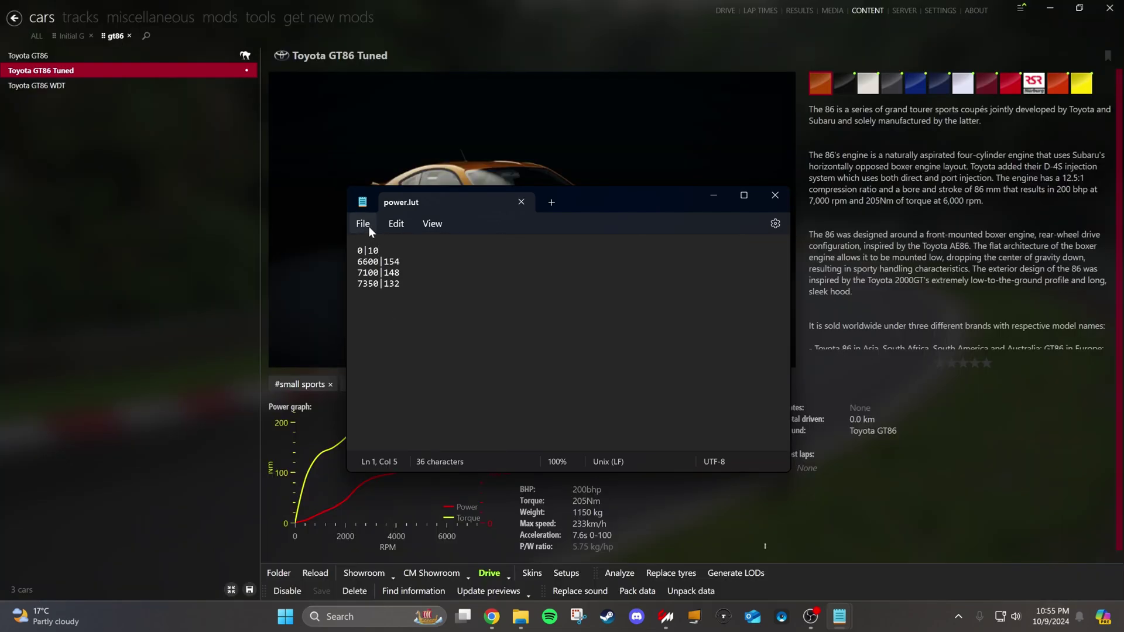
- Save power.lut and repack the car's data, replacing the existing data.acd
click(363, 224)
click(380, 307)
click(714, 194)
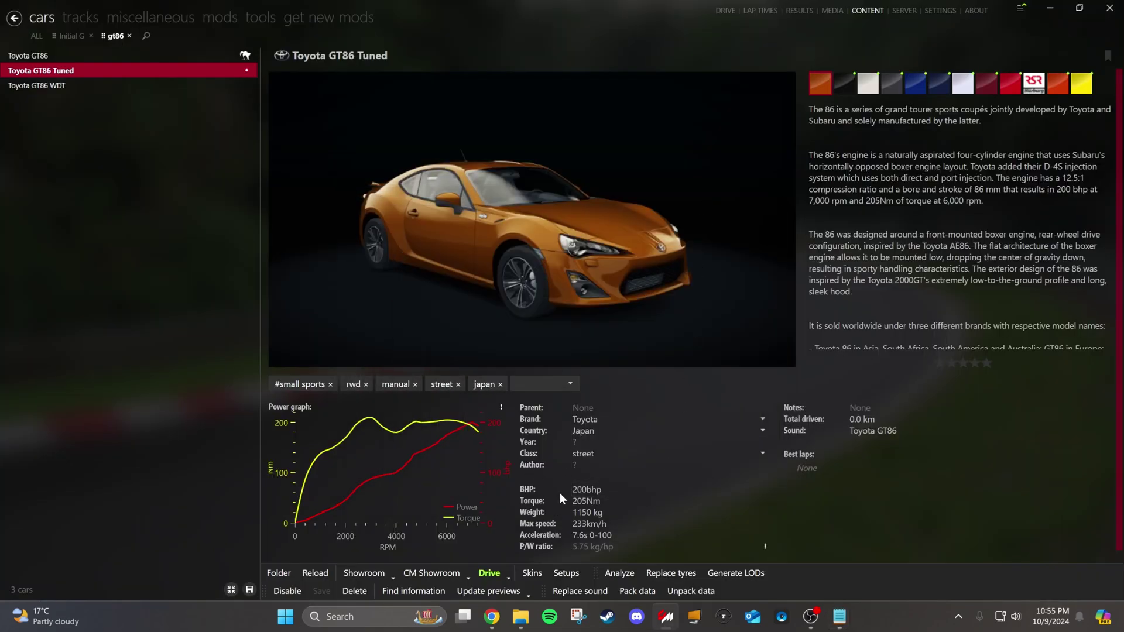
click(656, 590)
click(708, 344)
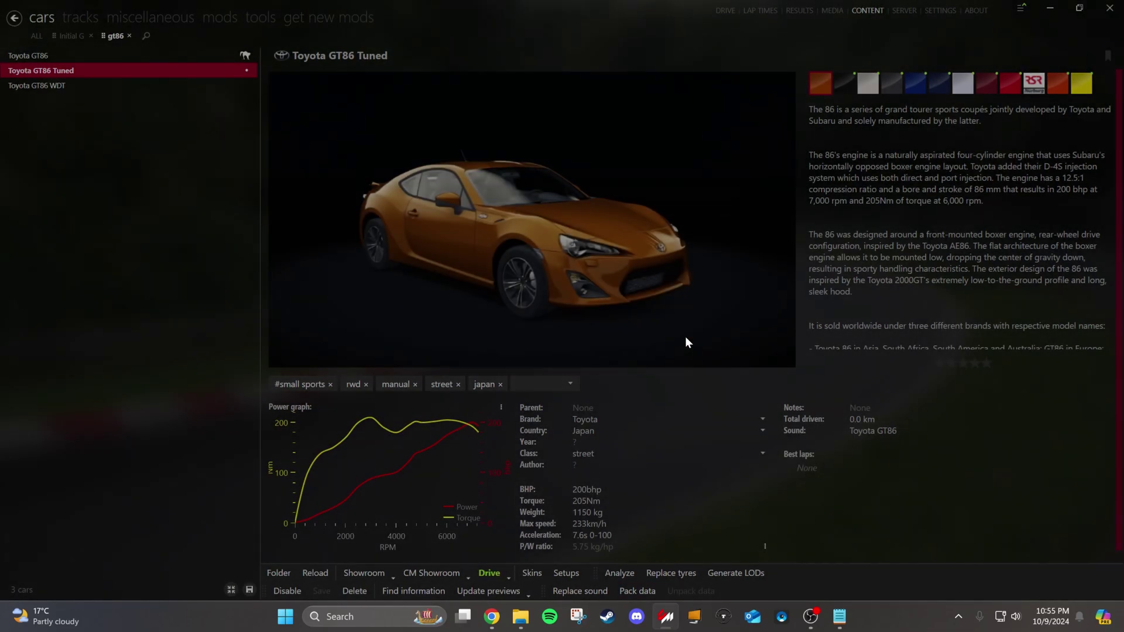
click(527, 417)
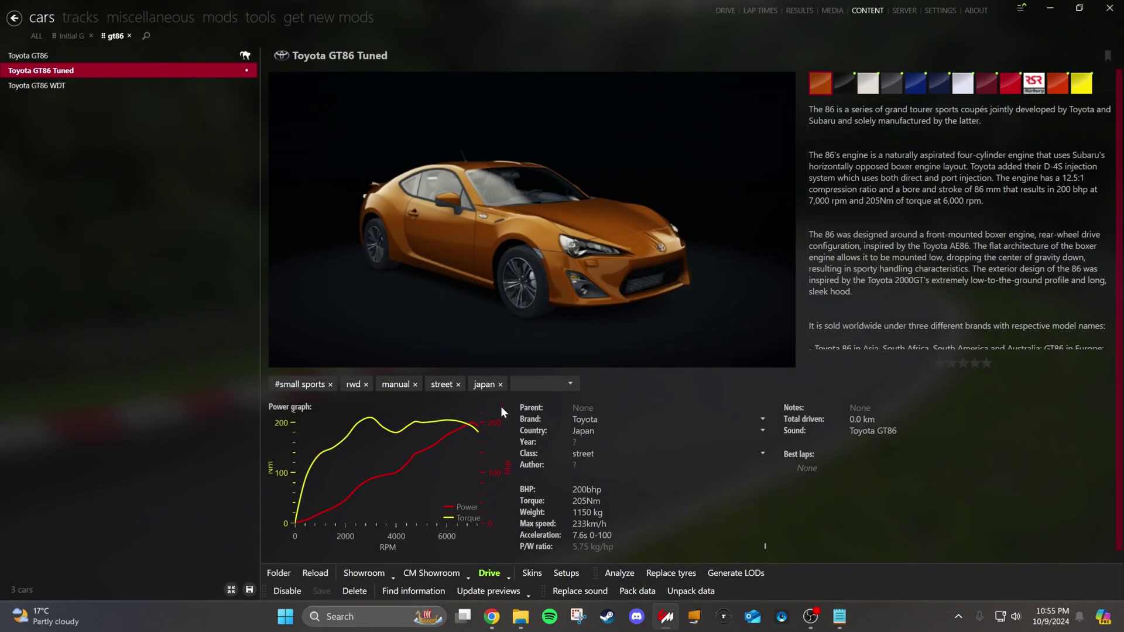
- Recalculate the power curves using data only, giving 148 whp and 154 Nm
click(501, 407)
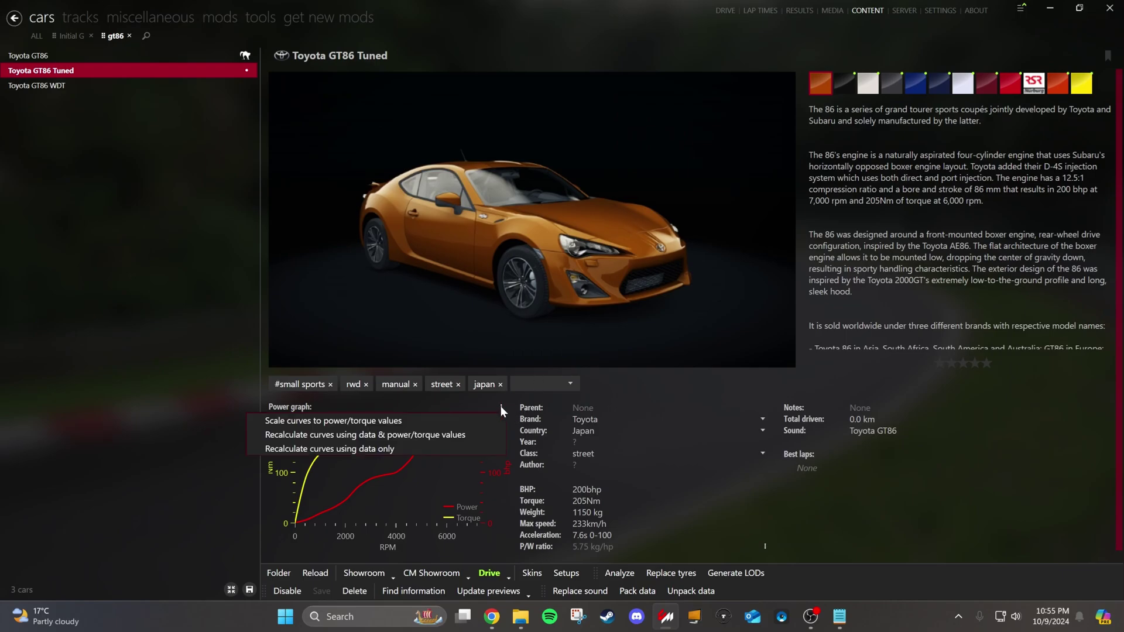
click(363, 449)
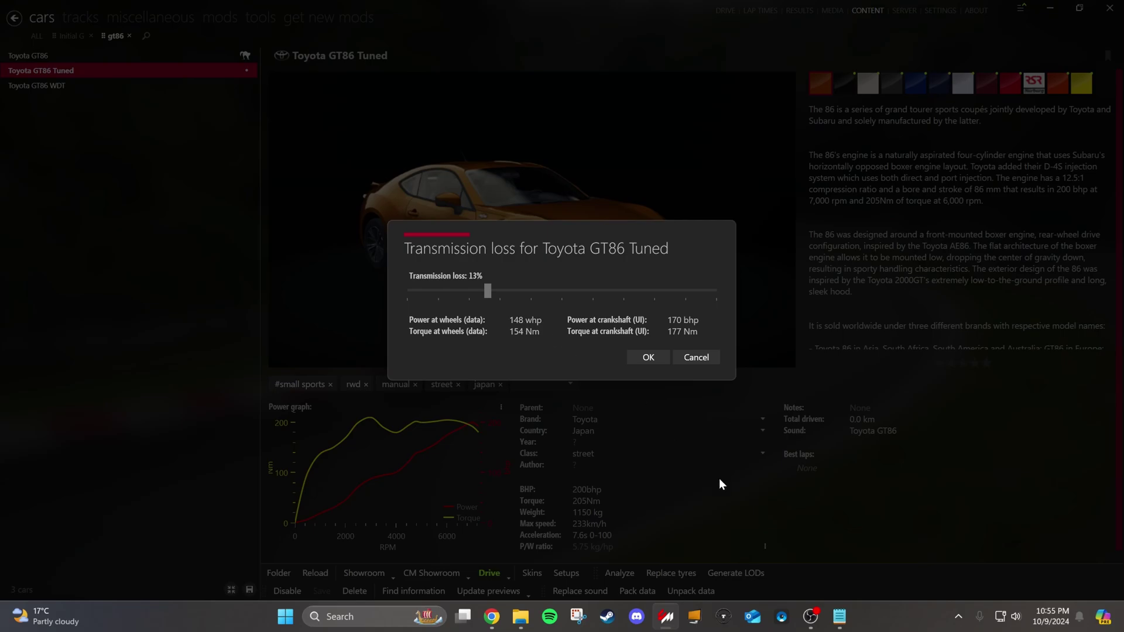
click(491, 616)
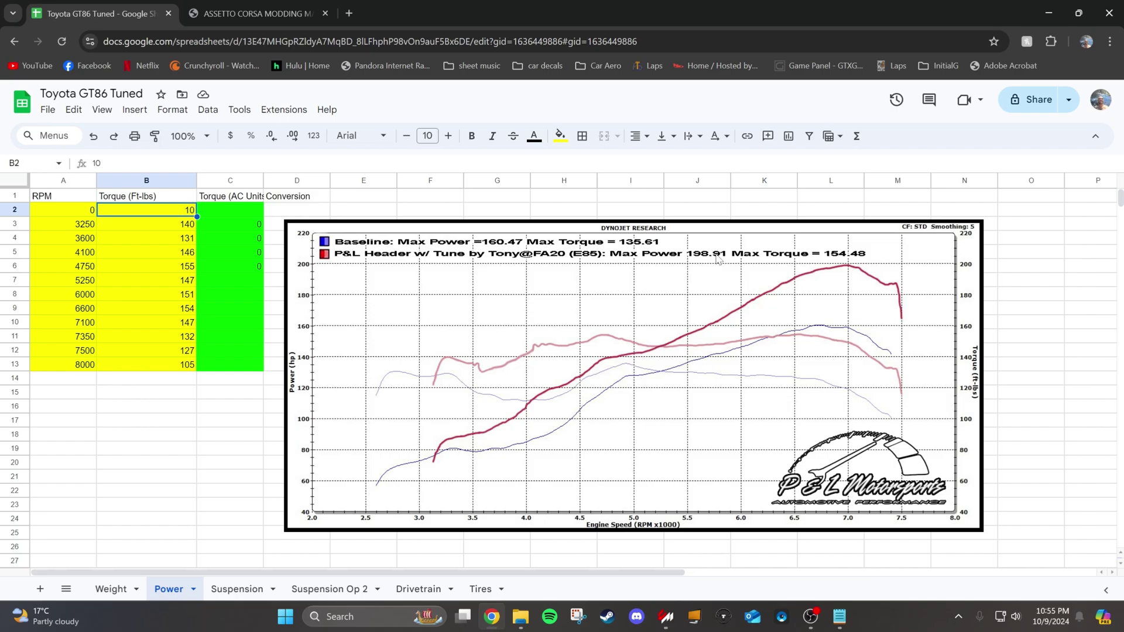
- Enter =198.91/148*B3 in C3 and fill it down to C13, then bring up power.lut
click(230, 224)
text(=)
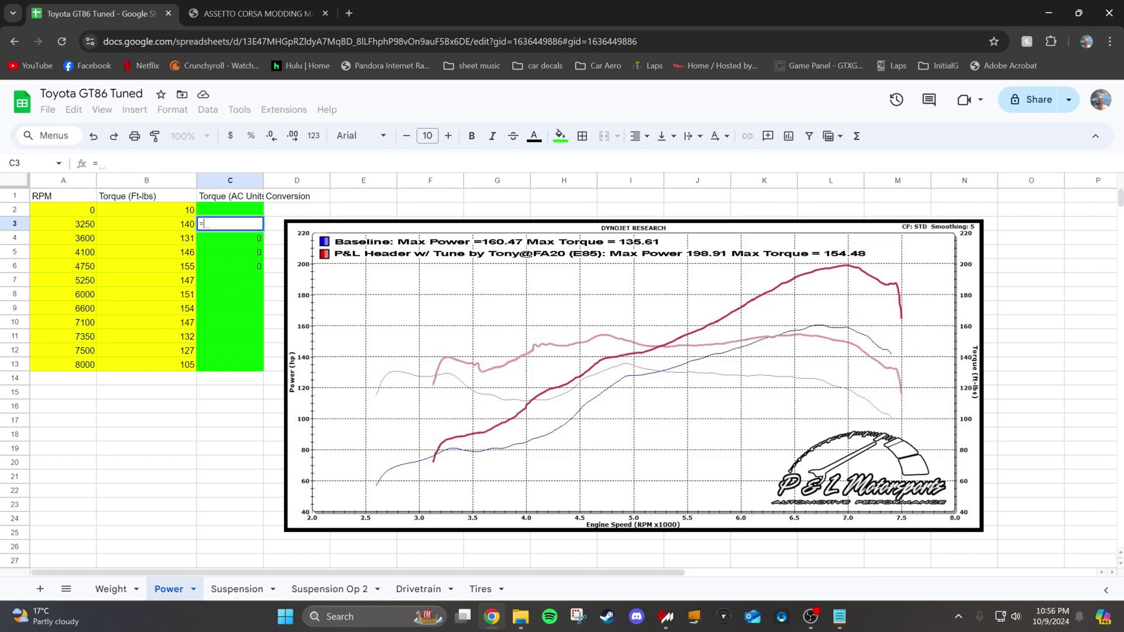
text(198.91/)
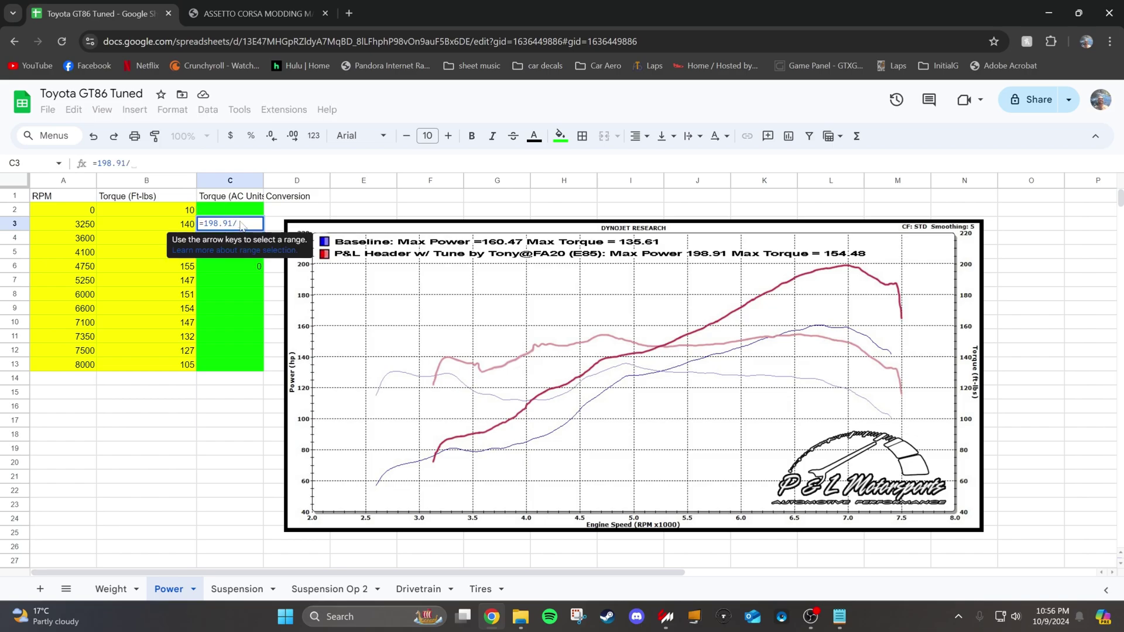
text(148*)
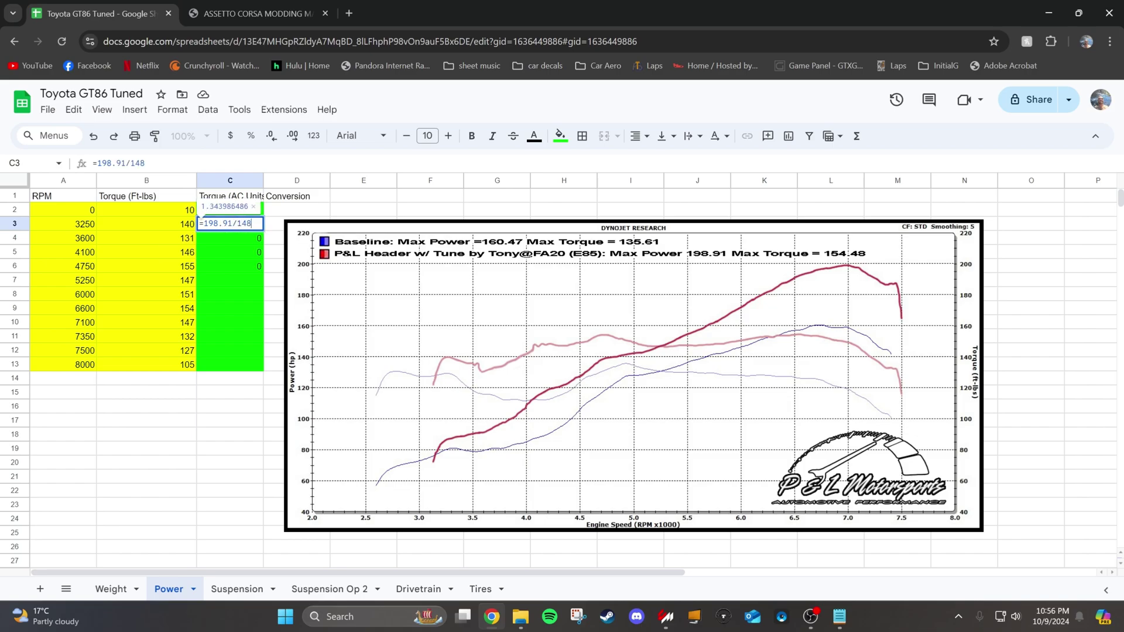
click(188, 228)
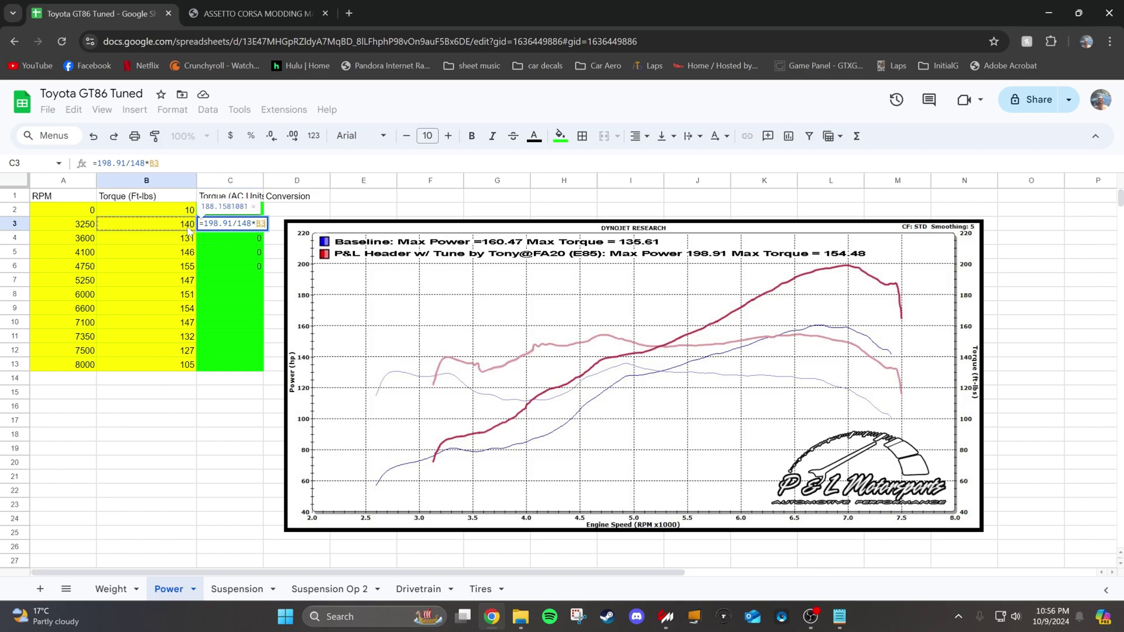
key(Return)
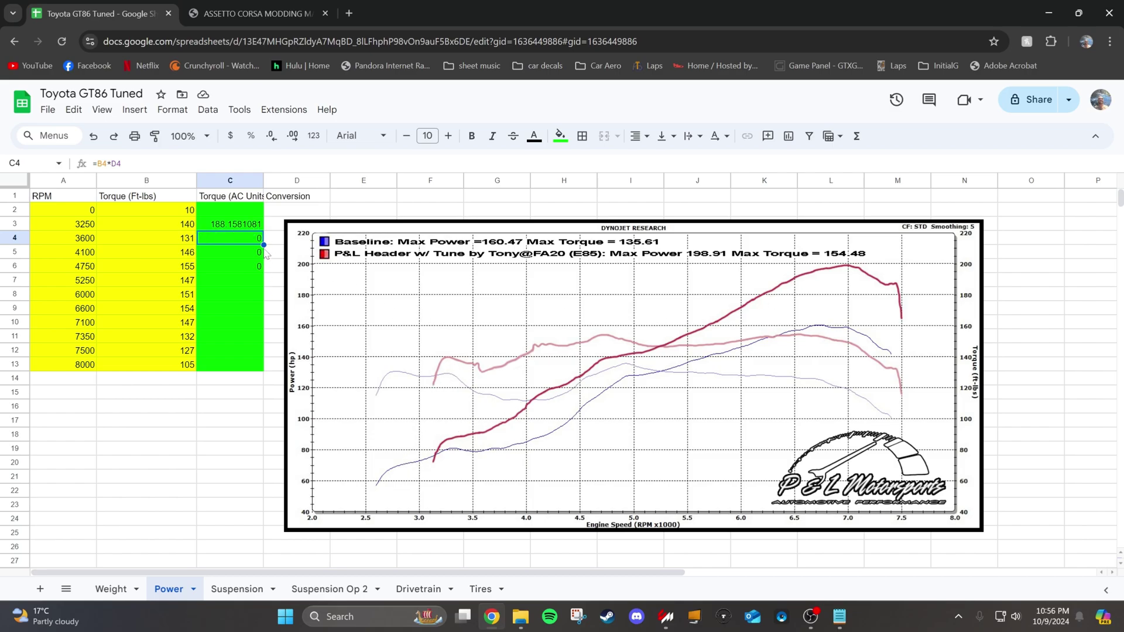
click(261, 228)
drag(263, 230, 256, 373)
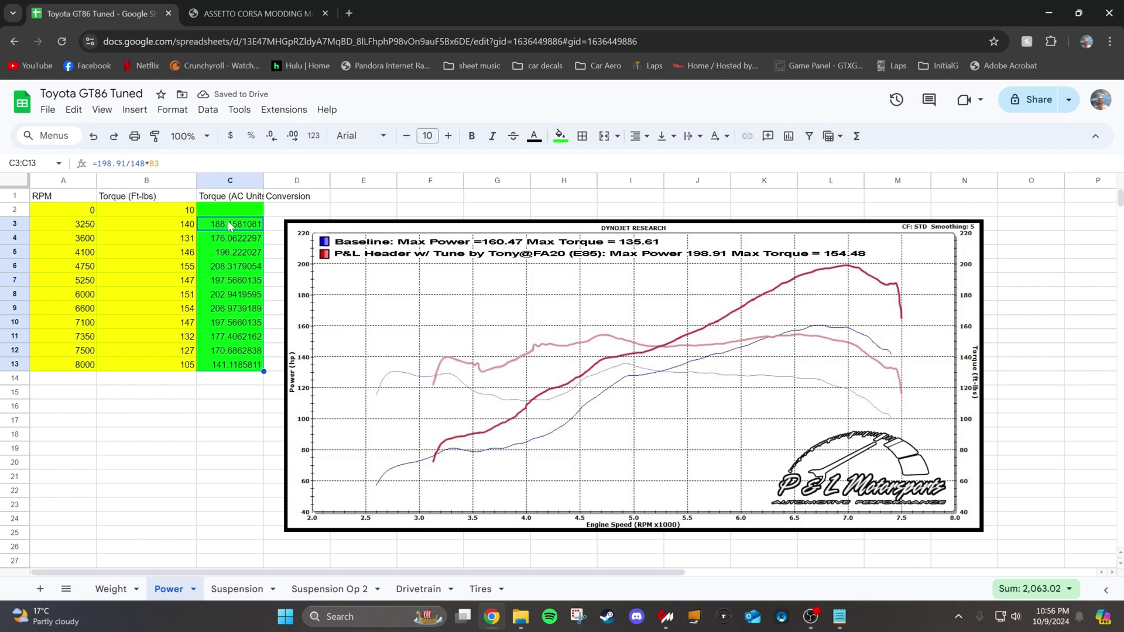
mouse_move(839, 616)
click(912, 539)
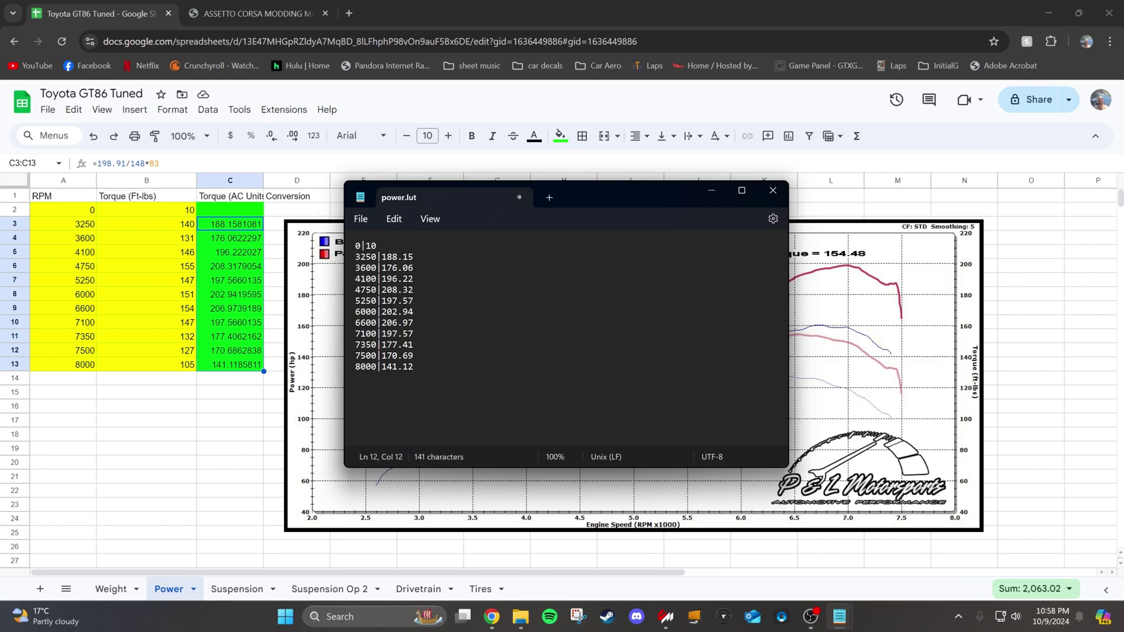
- Save the updated power.lut and repack the car's data, replacing the old pack
click(361, 219)
click(375, 309)
click(665, 616)
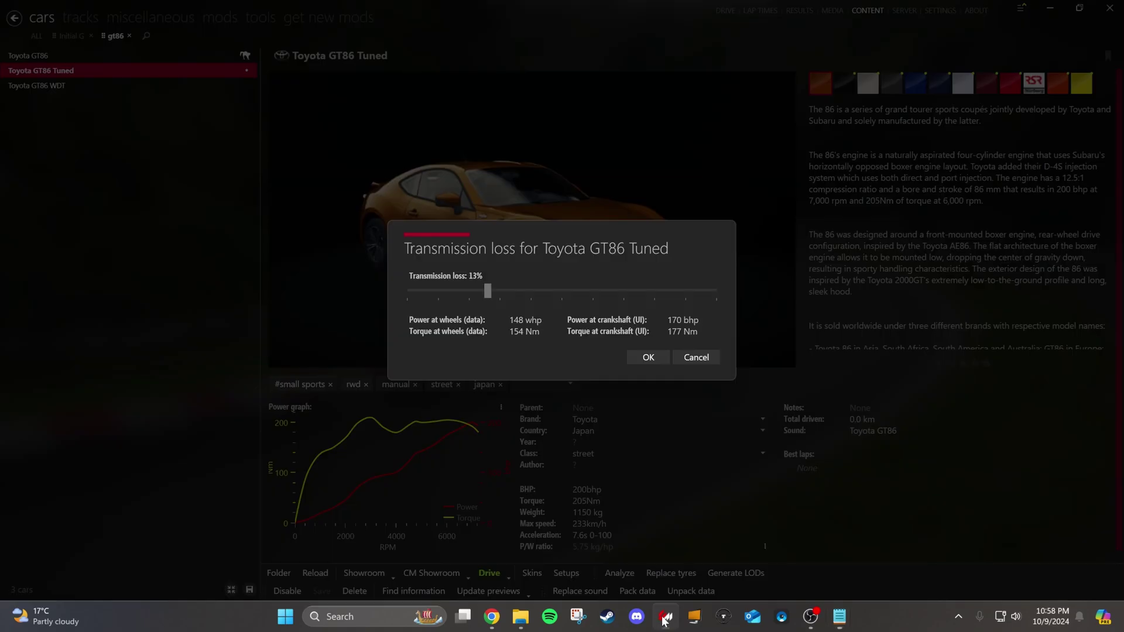
click(696, 357)
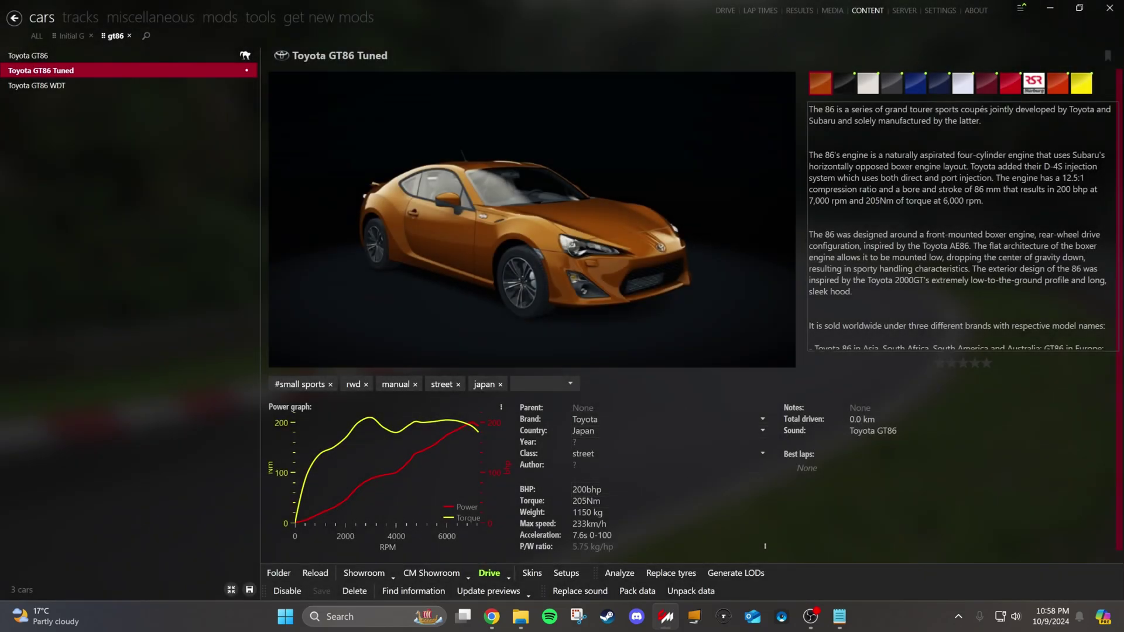
click(643, 588)
click(717, 343)
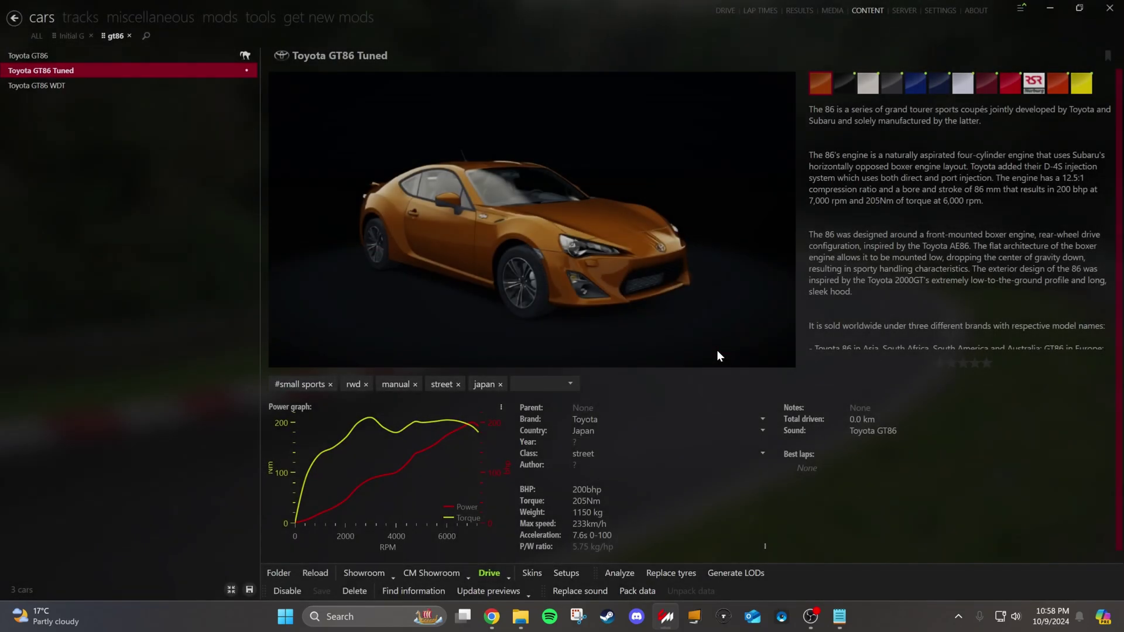
click(1013, 86)
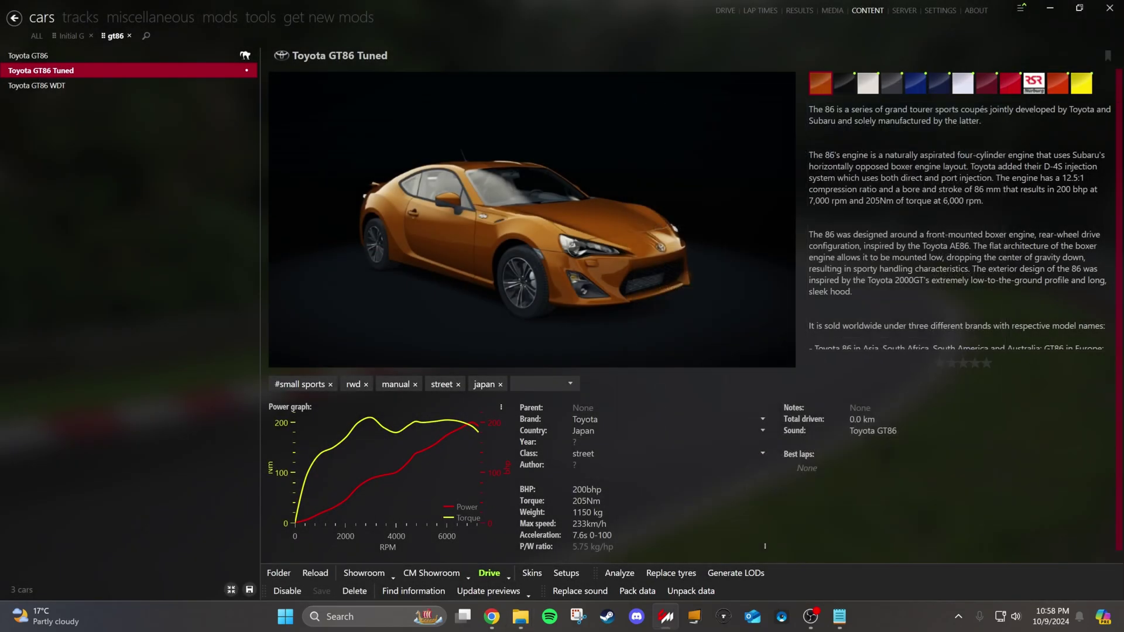
- Recalculate curves with 13% transmission loss and update the specs to 226 bhp, 239 Nm
click(503, 406)
click(465, 448)
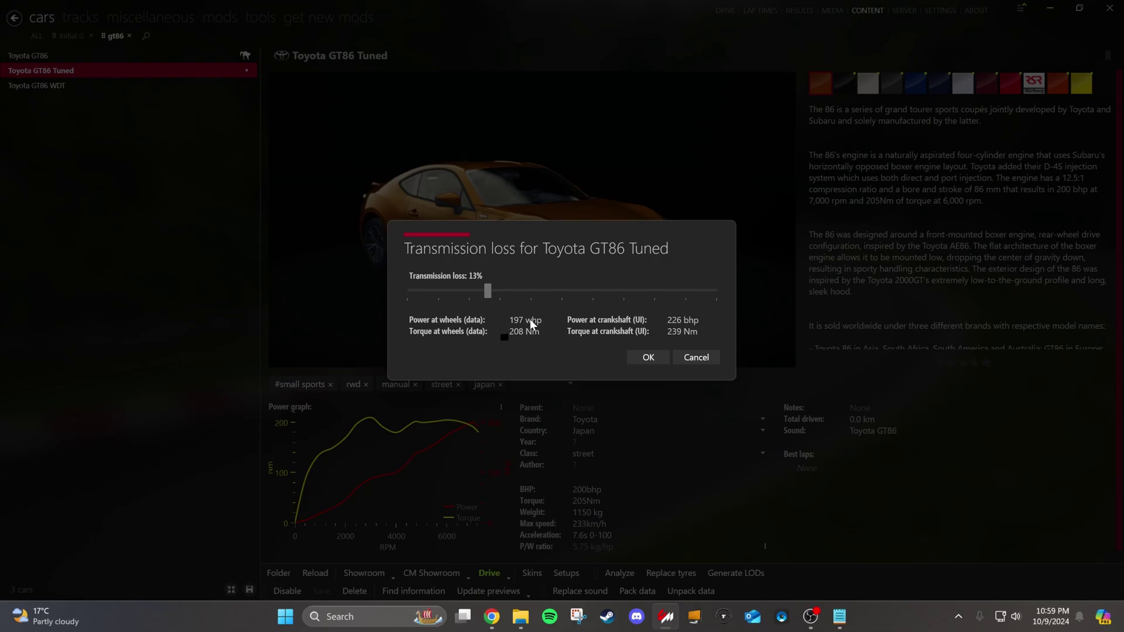
click(642, 356)
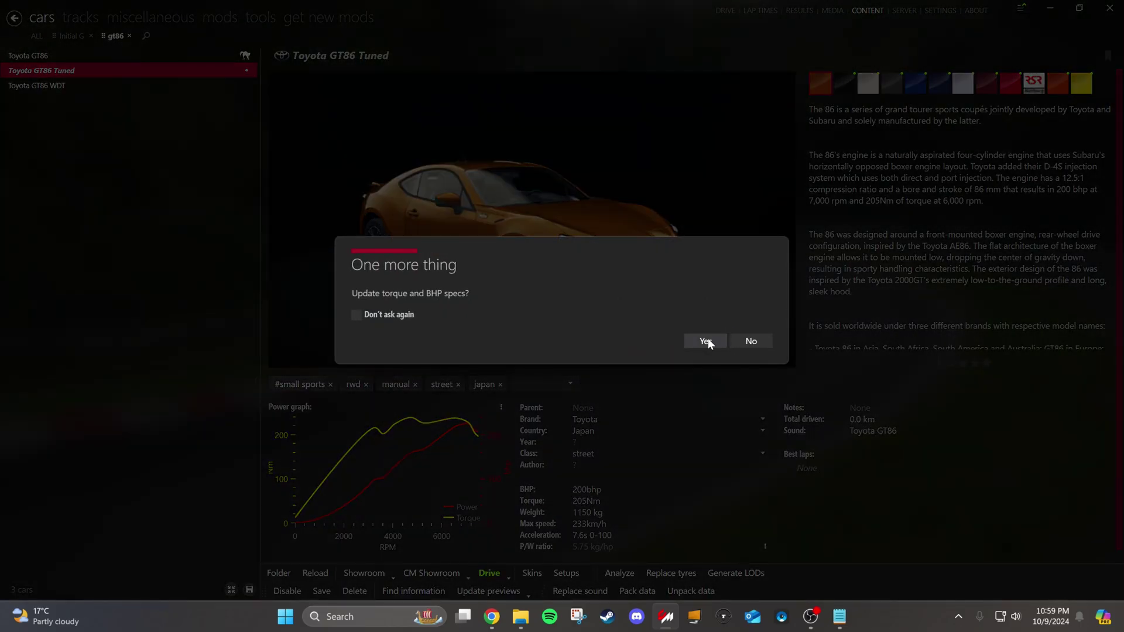
click(707, 338)
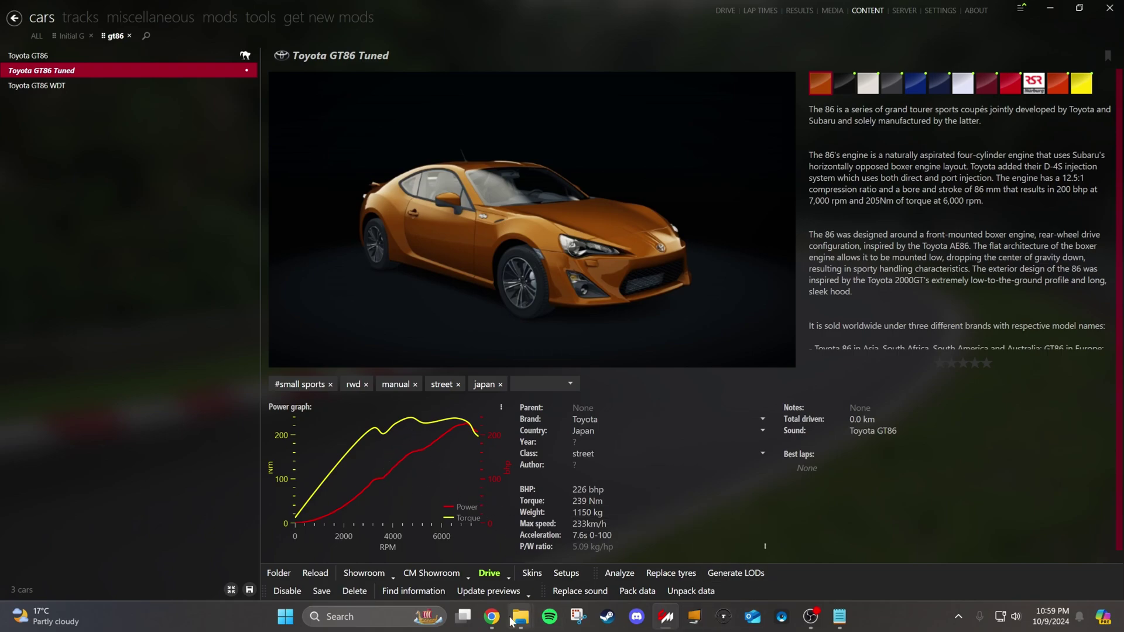
click(492, 616)
click(492, 617)
- Centre the engine.ini window and scroll through its header, engine data, coast and damage sections
click(839, 616)
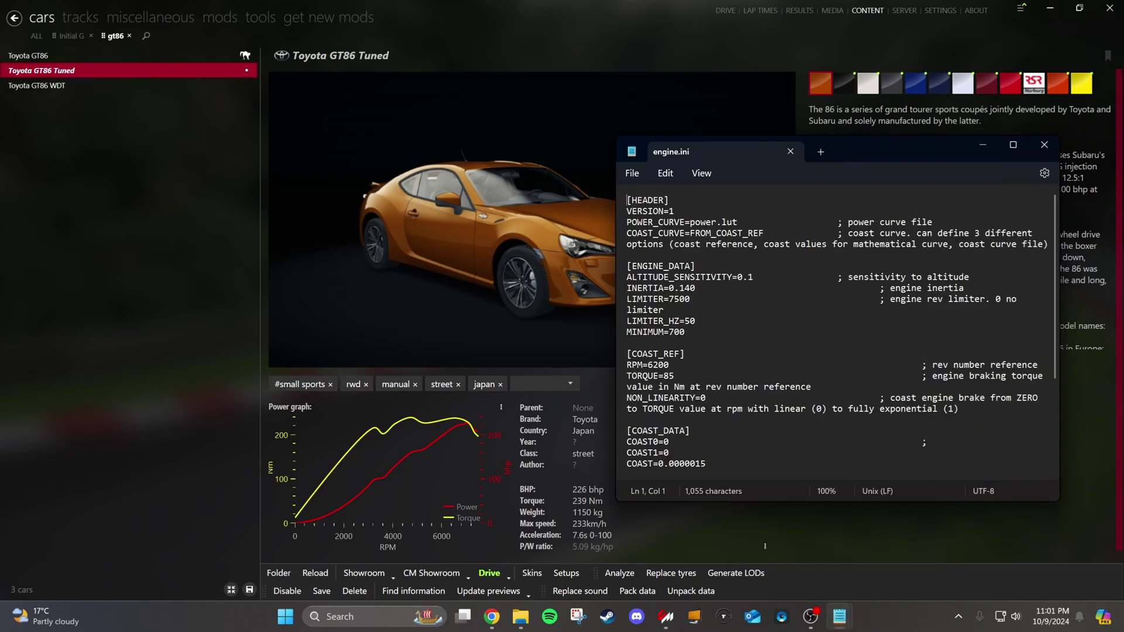
drag(893, 149, 659, 119)
scroll(609, 297, down, 4)
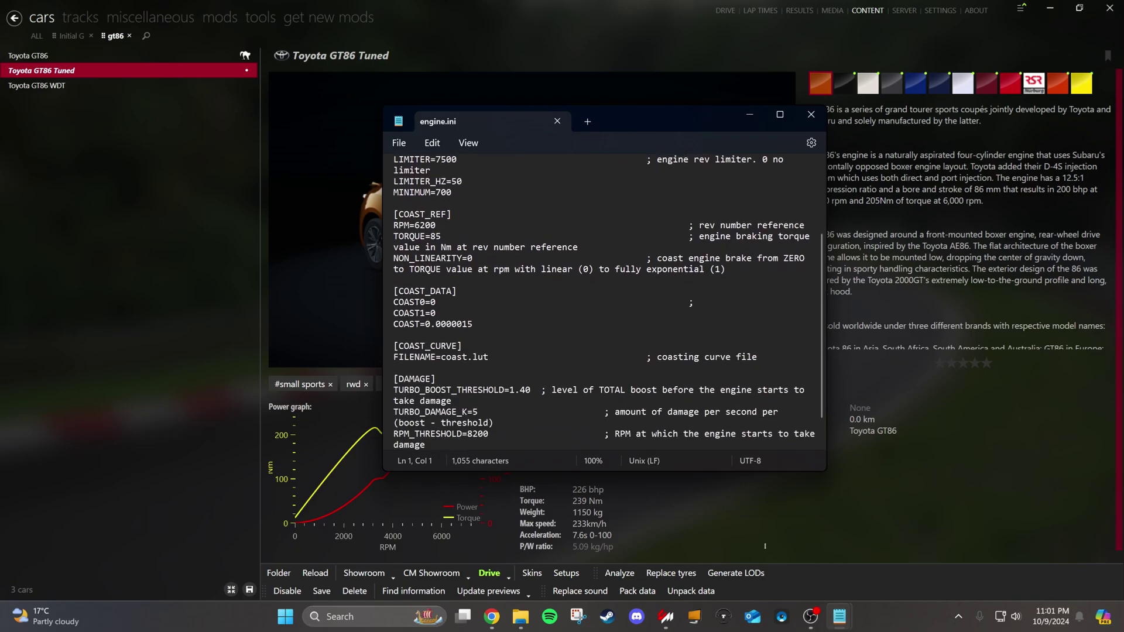
scroll(492, 397, down, 4)
scroll(491, 396, up, 6)
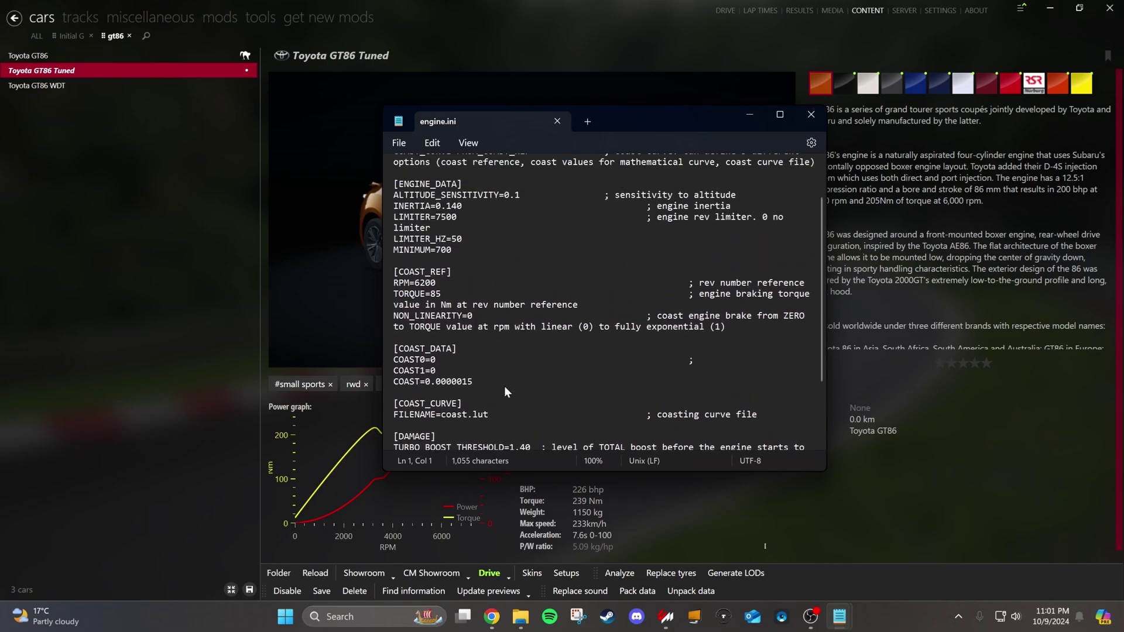
scroll(493, 398, up, 1)
scroll(498, 439, down, 2)
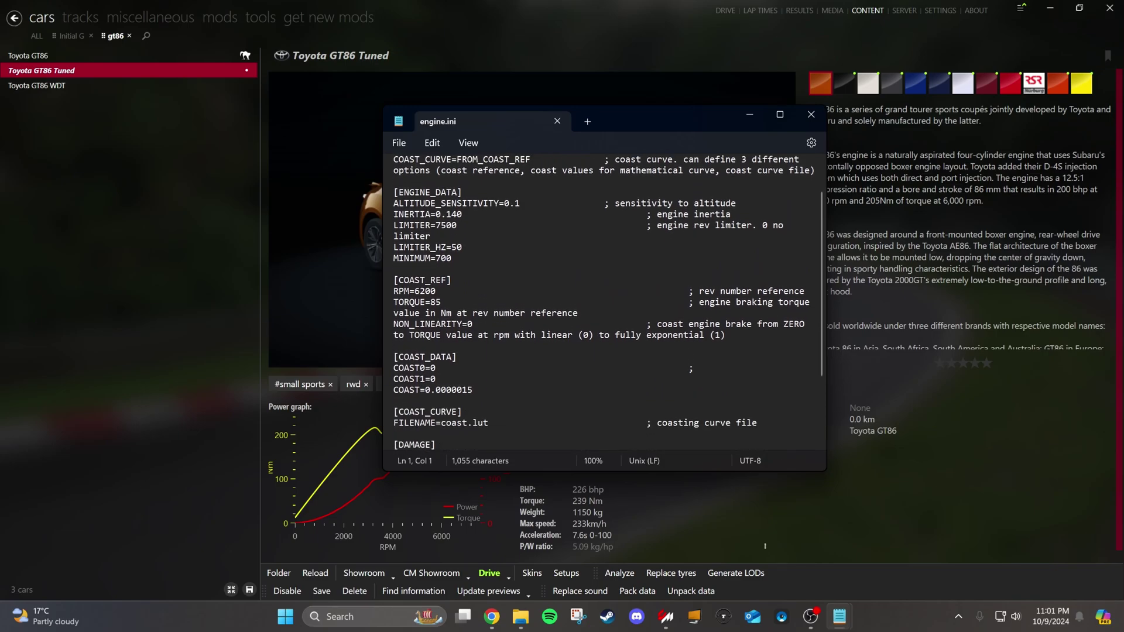
- Search the modding manual PDF for 'engini.ini' to reach section 19 on page 399
mouse_move(501, 627)
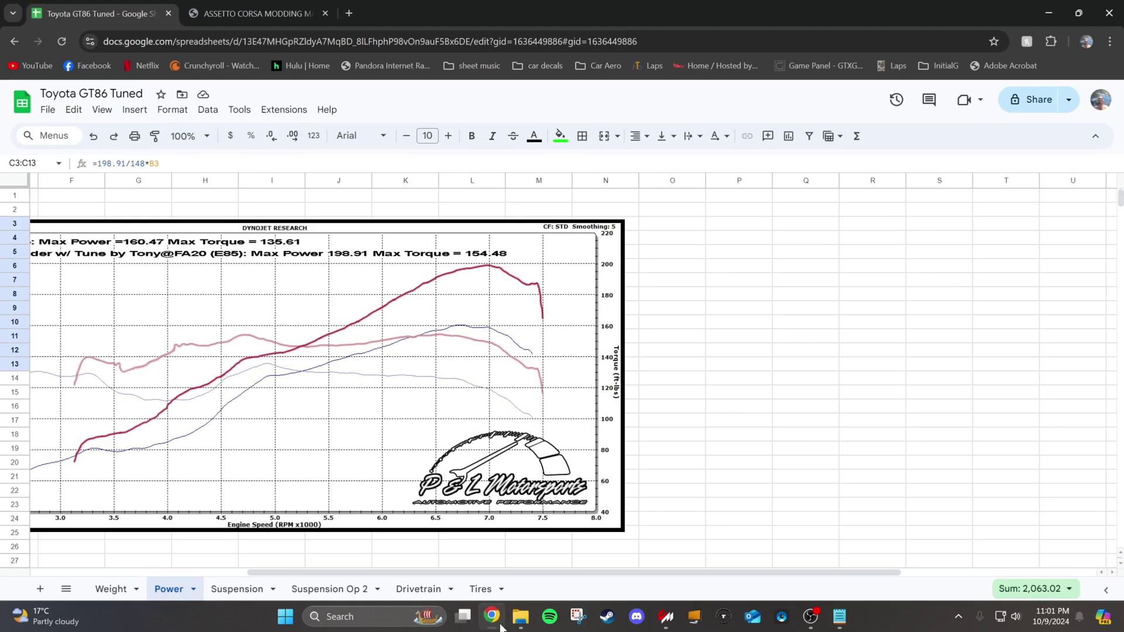
click(278, 12)
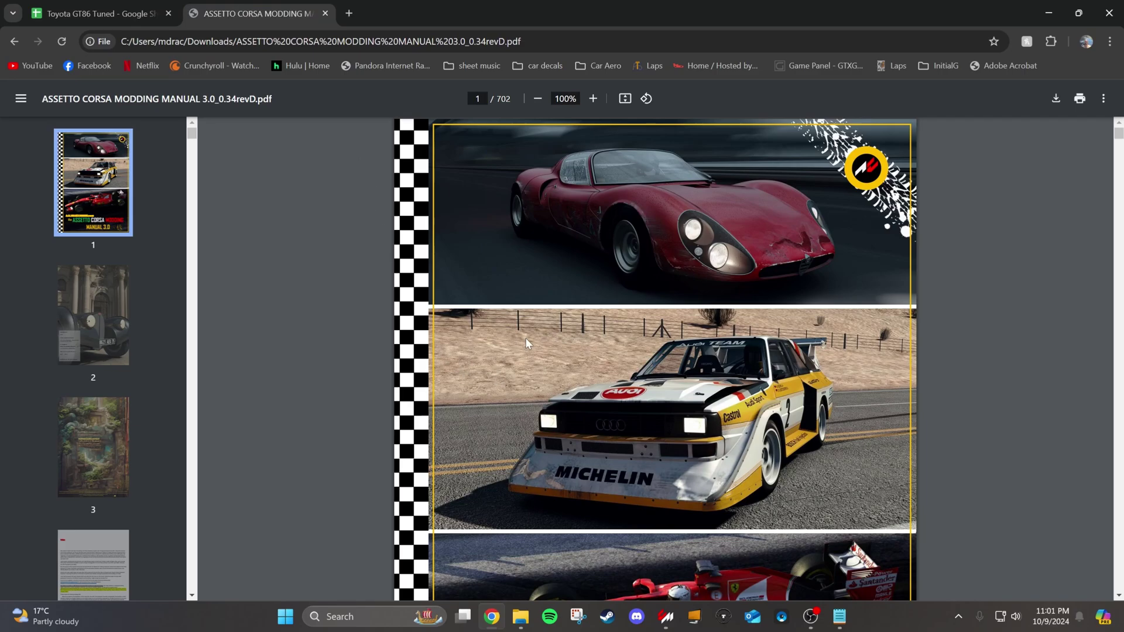
key(ctrl+f)
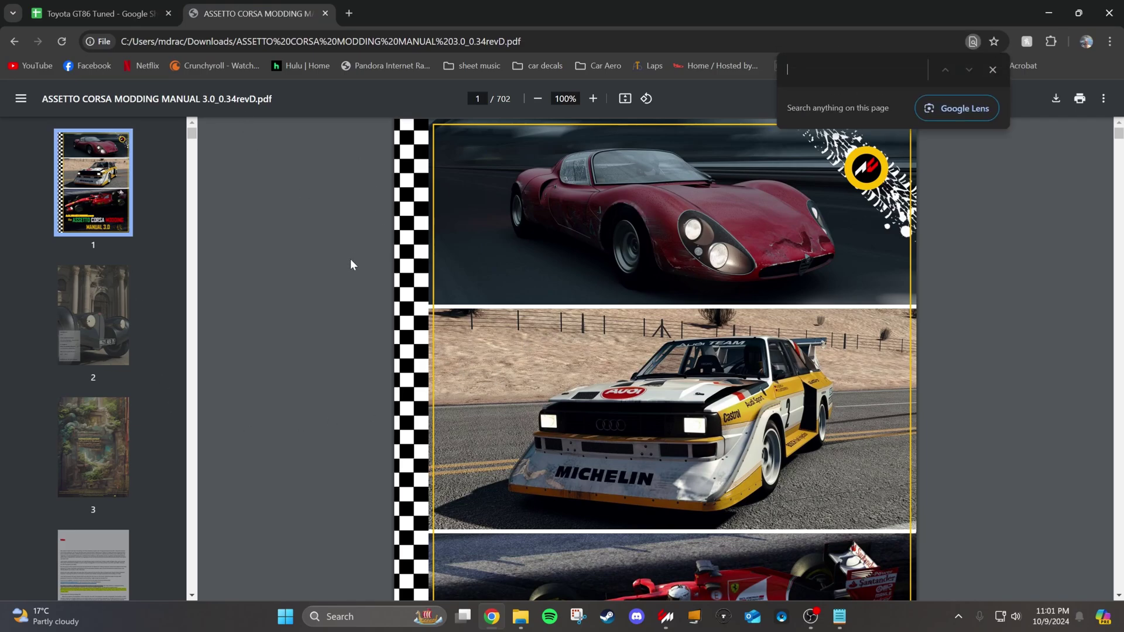
text(engini)
text(.ini)
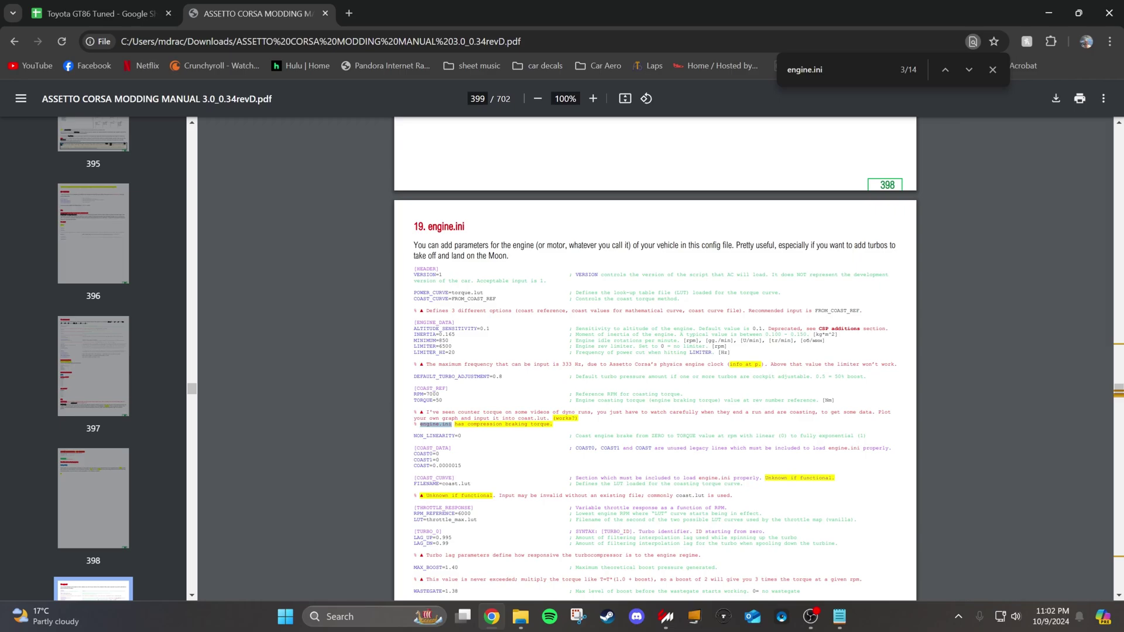
scroll(655, 380, down, 1)
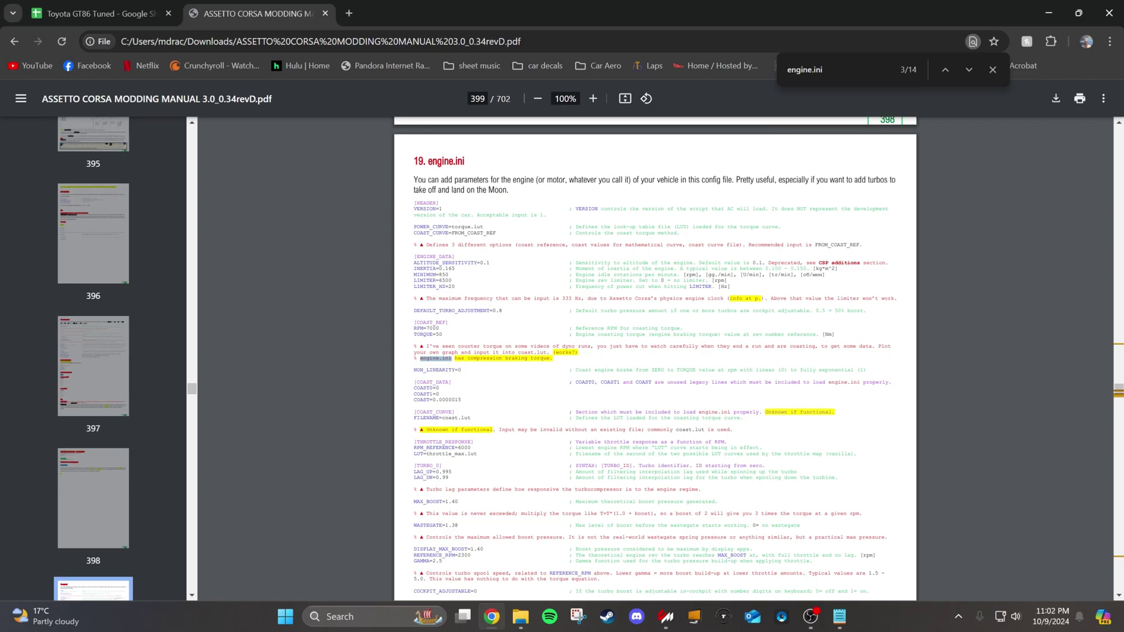
- Change engine.ini's MINIMUM from 700 to 650, checking LIMITER=7500 and INERTIA=0.140, and save
key(alt+Tab)
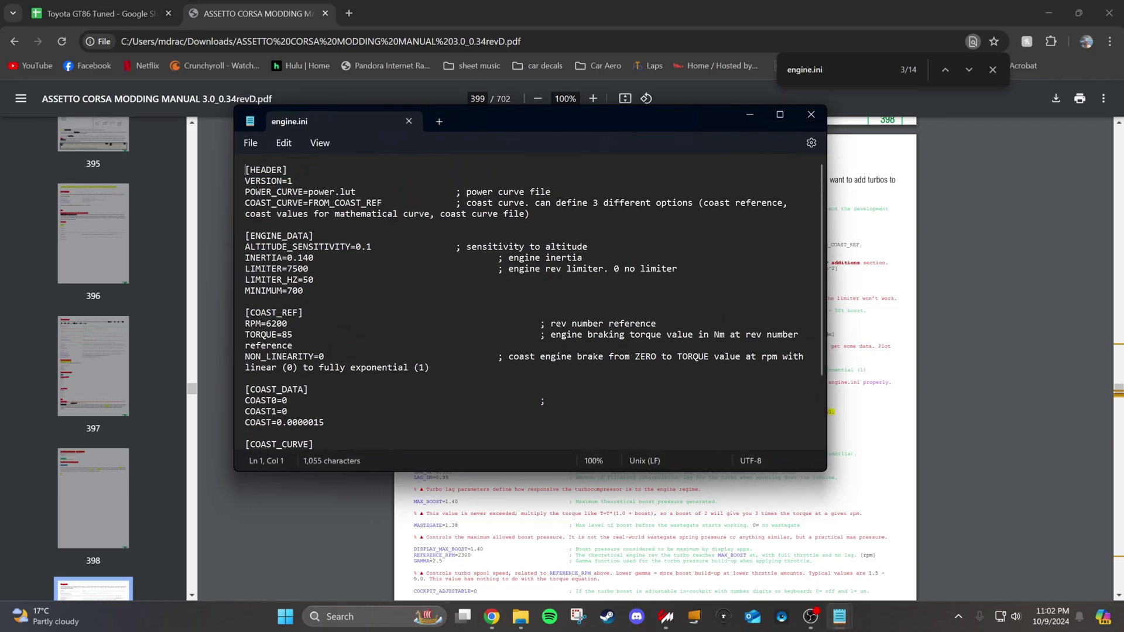
double_click(300, 290)
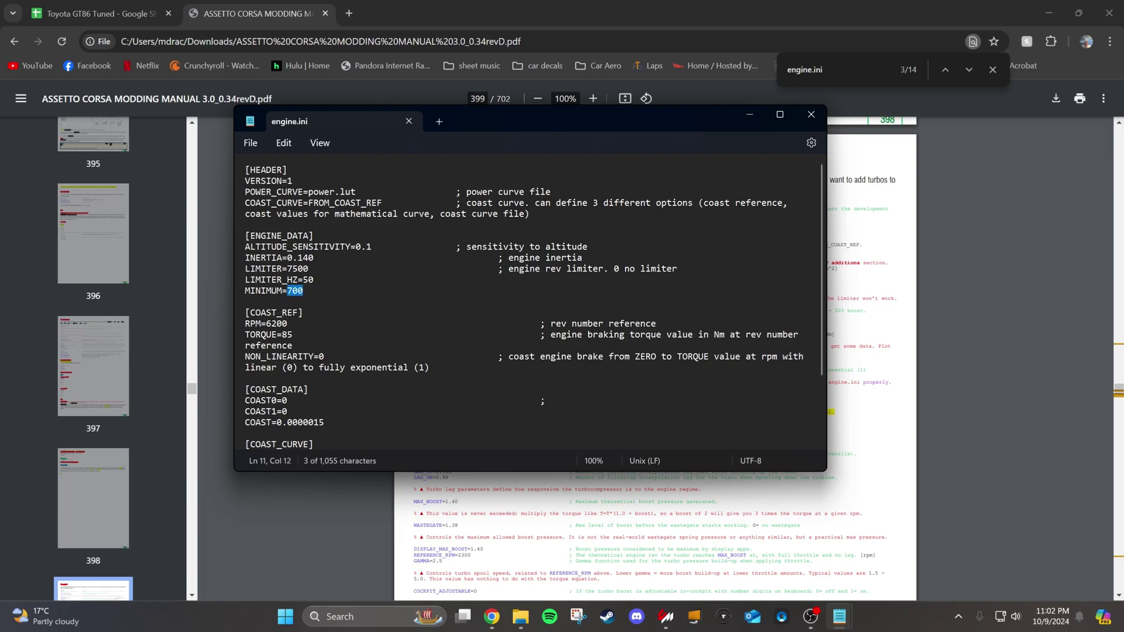
text(650)
drag(309, 269, 247, 271)
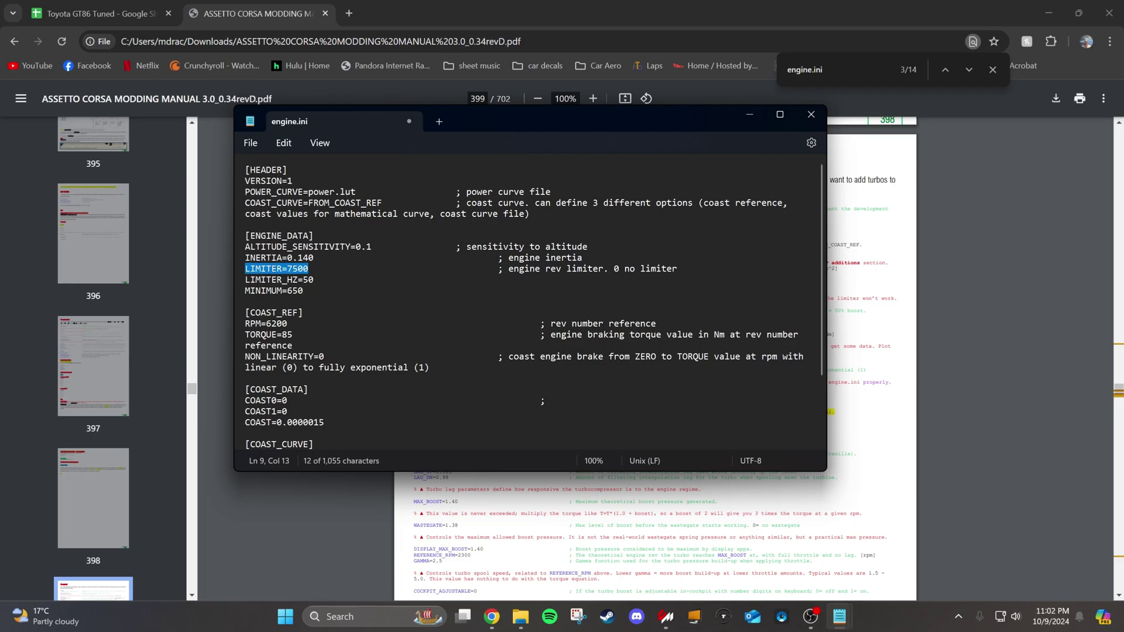
drag(314, 257, 237, 260)
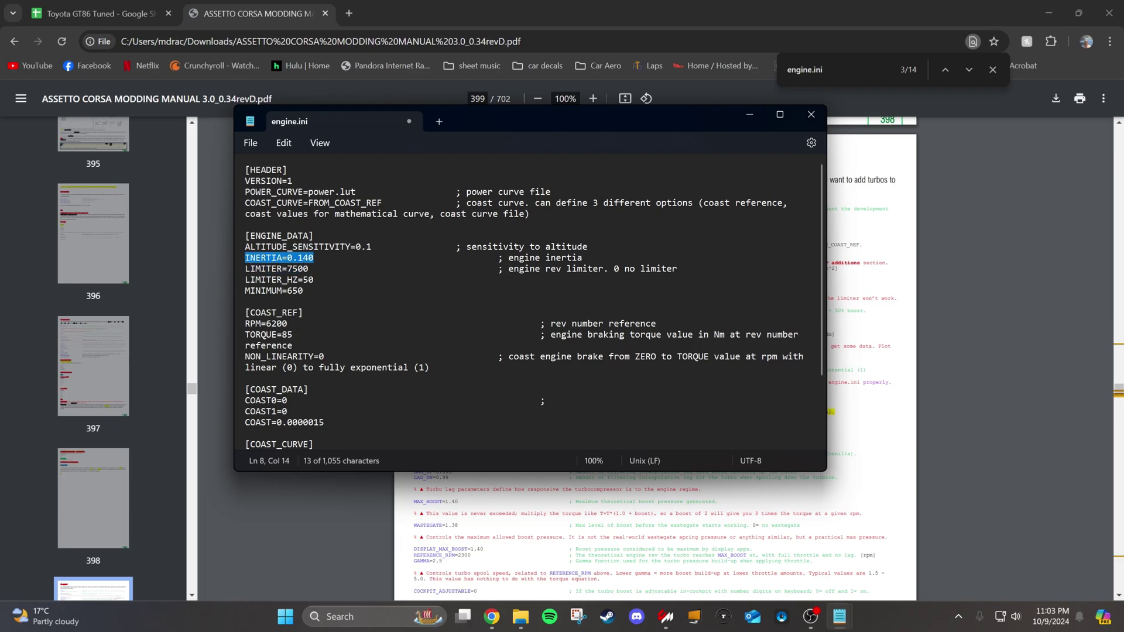
click(310, 258)
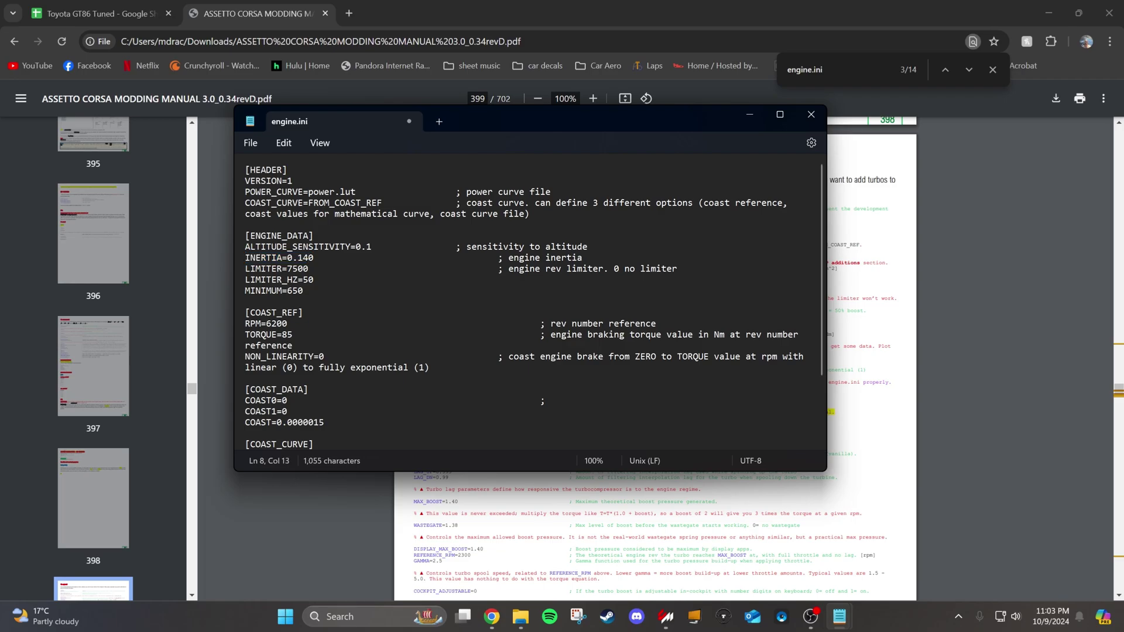
scroll(308, 261, down, 1)
drag(244, 270, 441, 320)
key(ctrl+z)
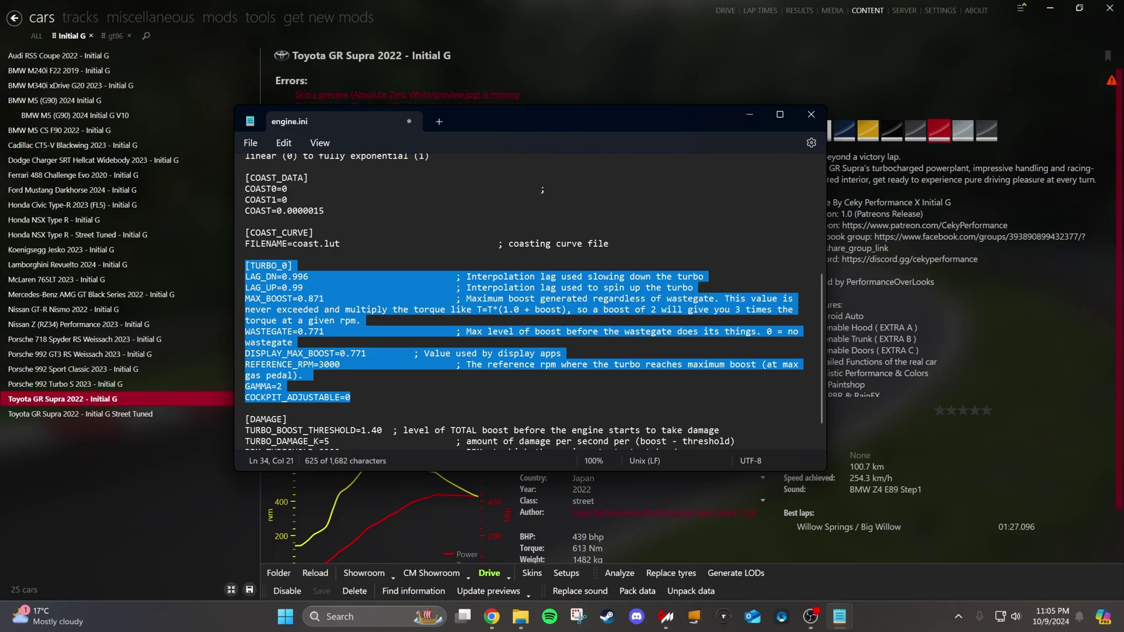
- Review the pasted [TURBO_0] block's WASTEGATE 0.771 and REFERENCE_RPM 3000 lines
click(748, 298)
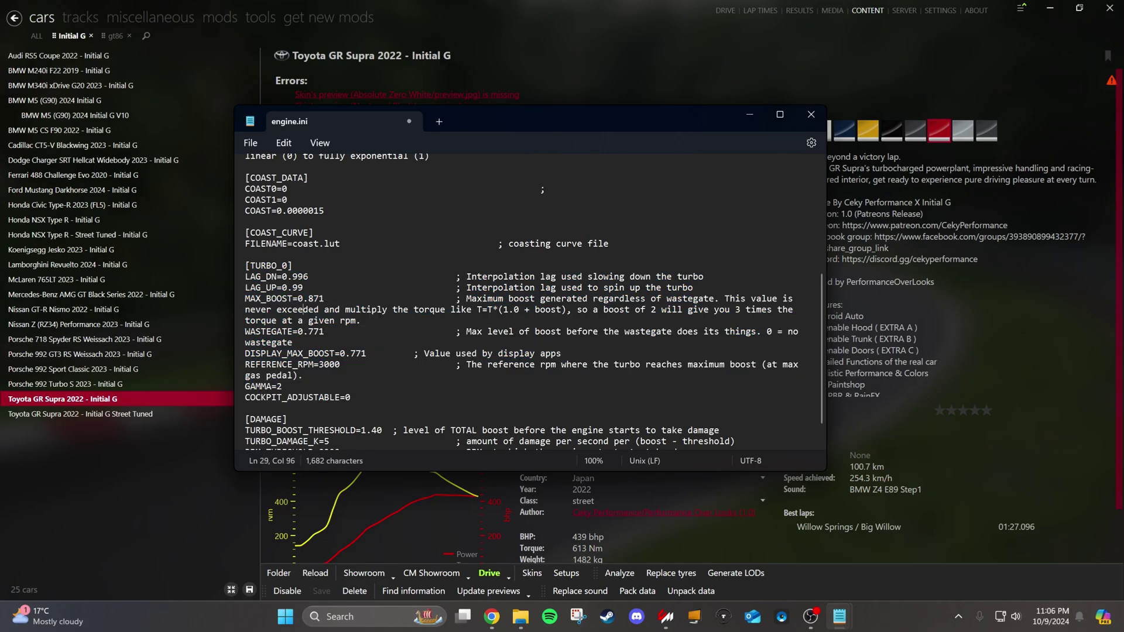
drag(245, 332, 323, 332)
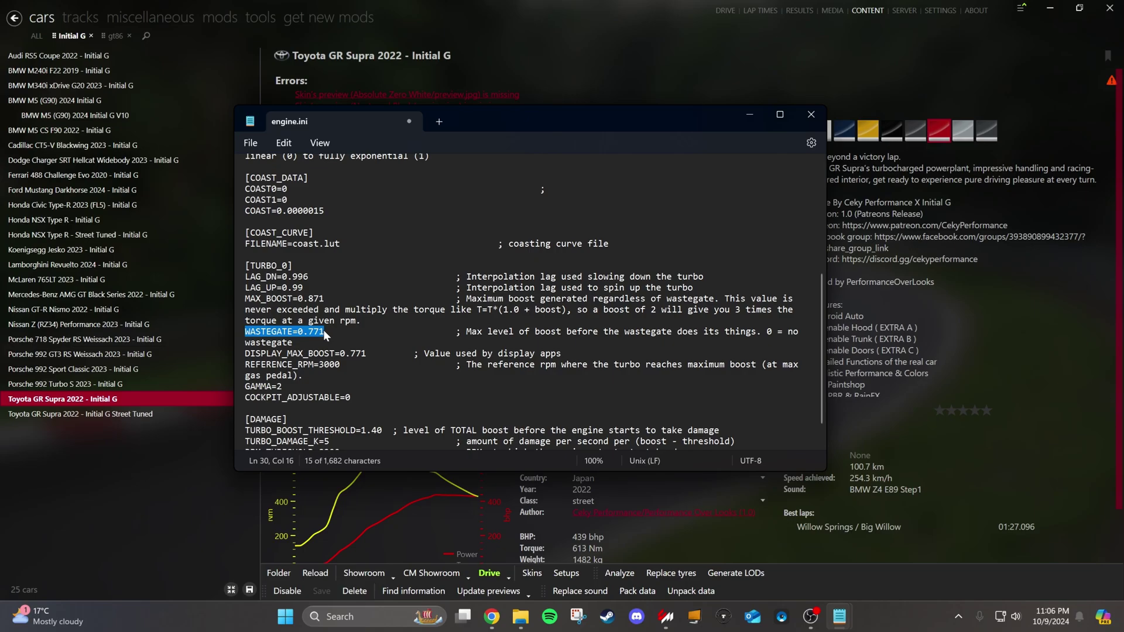
drag(339, 364, 238, 362)
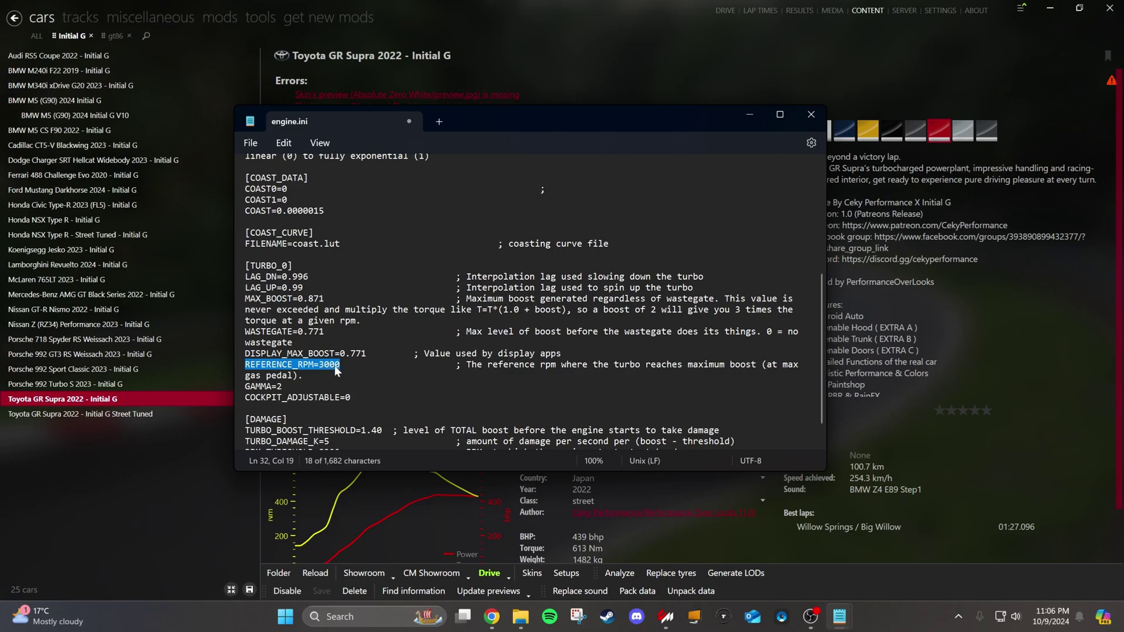
- Check MAX_BOOST 0.871 and DISPLAY_MAX_BOOST 0.771, then select the WASTEGATE value 0.771
click(305, 331)
drag(305, 331, 324, 299)
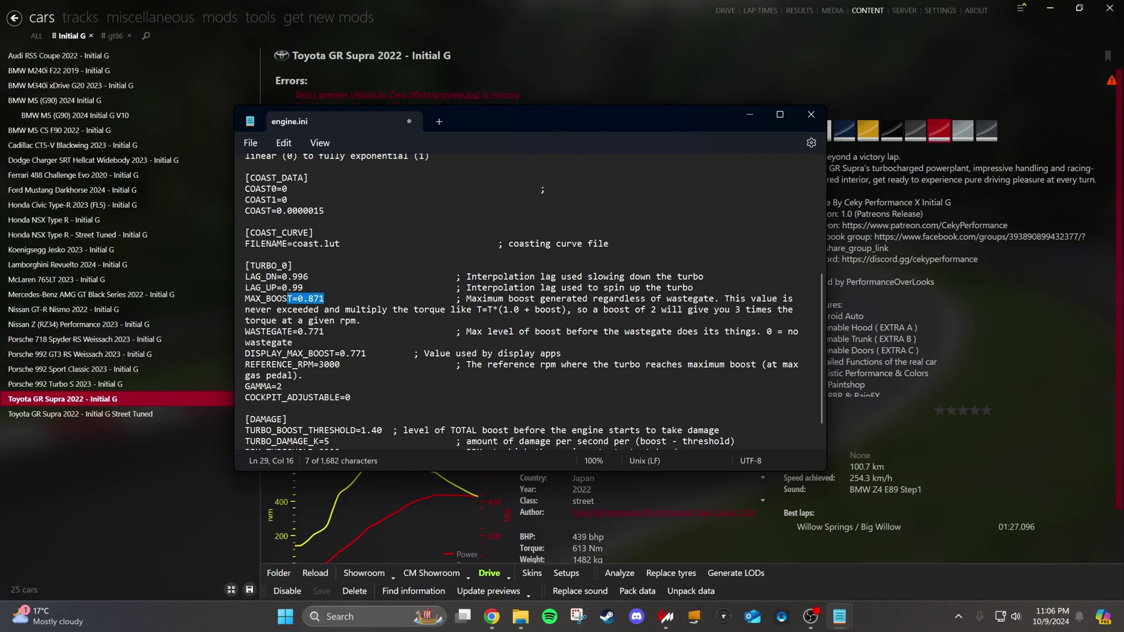
drag(318, 353, 366, 353)
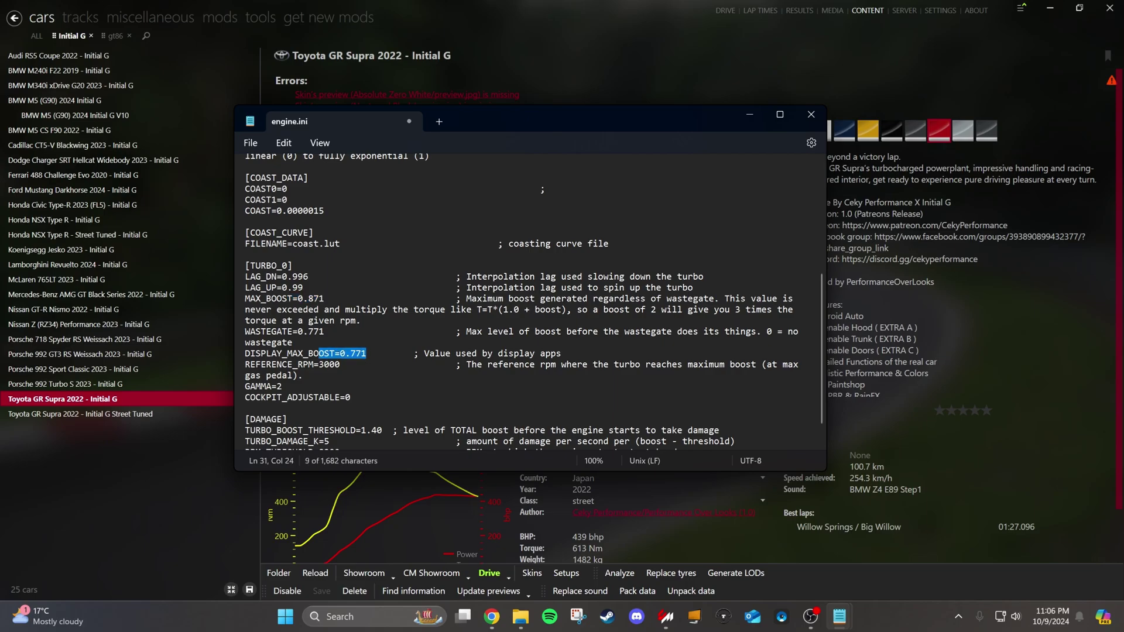
double_click(311, 331)
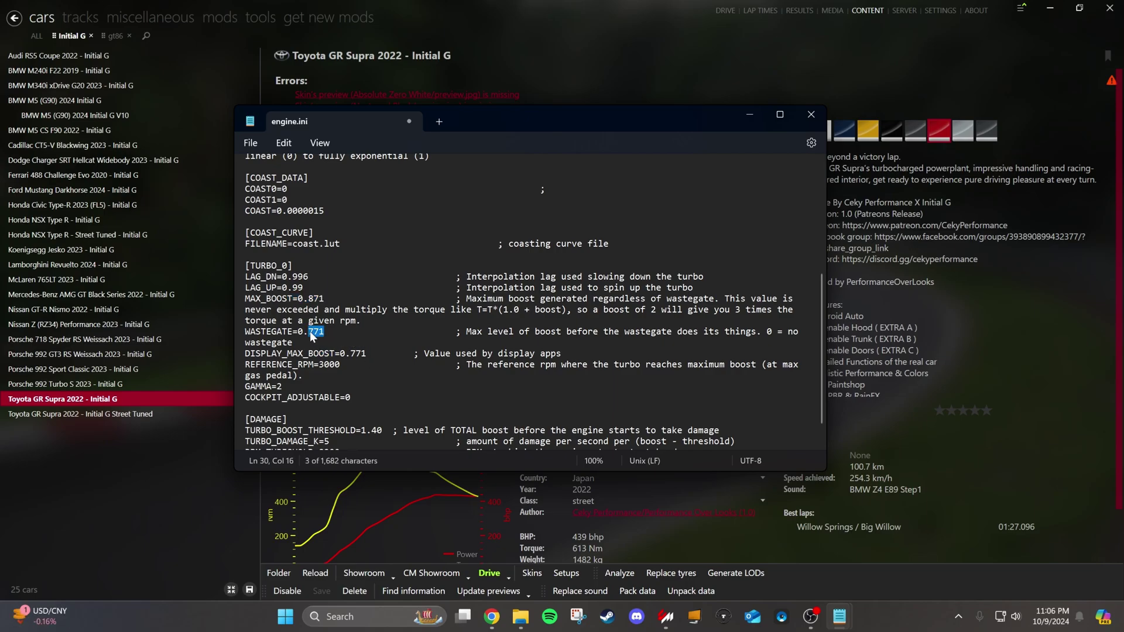
drag(302, 331, 323, 331)
- Select the whole WASTEGATE value 0.771 in engine.ini
drag(307, 330, 296, 329)
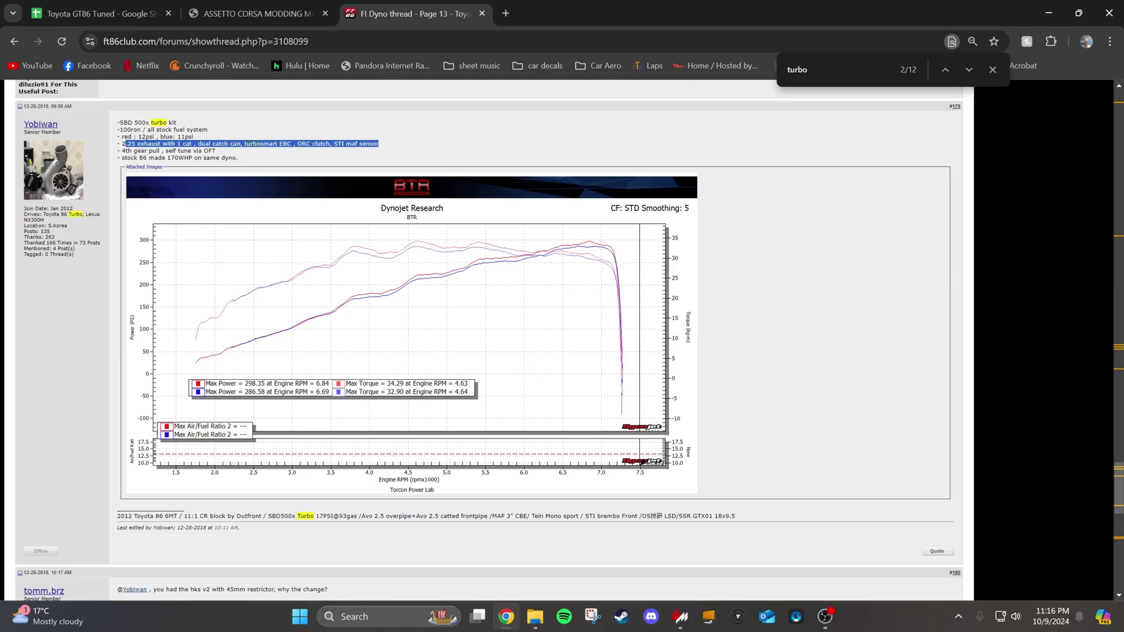
- Highlight the car's listed exhaust and intake mods, then inspect the F1 power-ratio formula (293.35/198.91)
drag(120, 143, 381, 148)
click(138, 11)
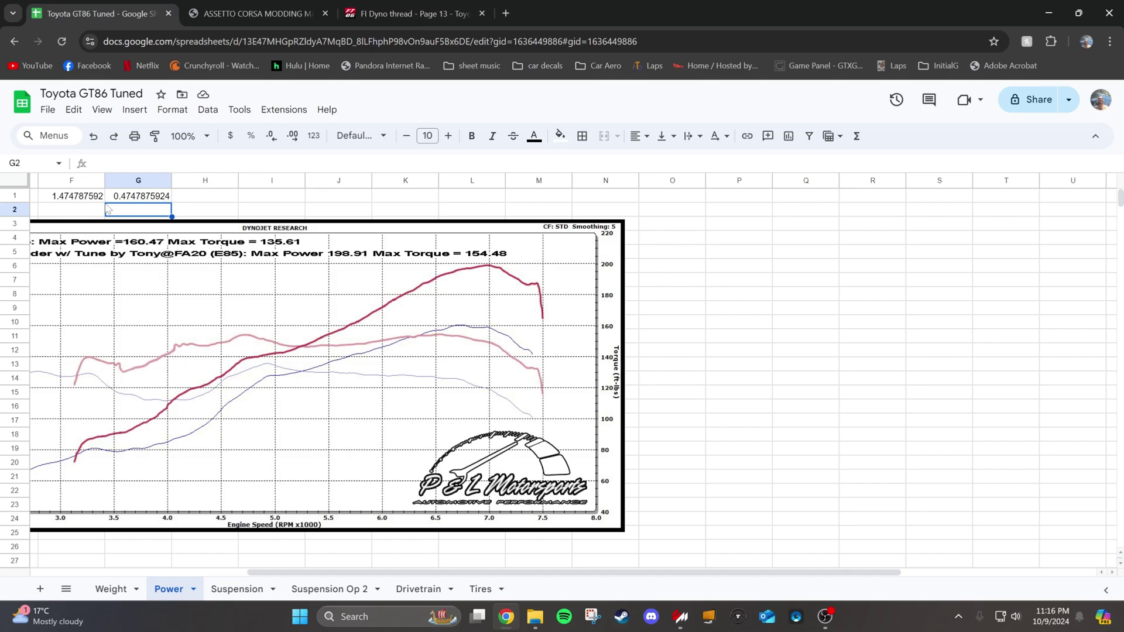
double_click(83, 198)
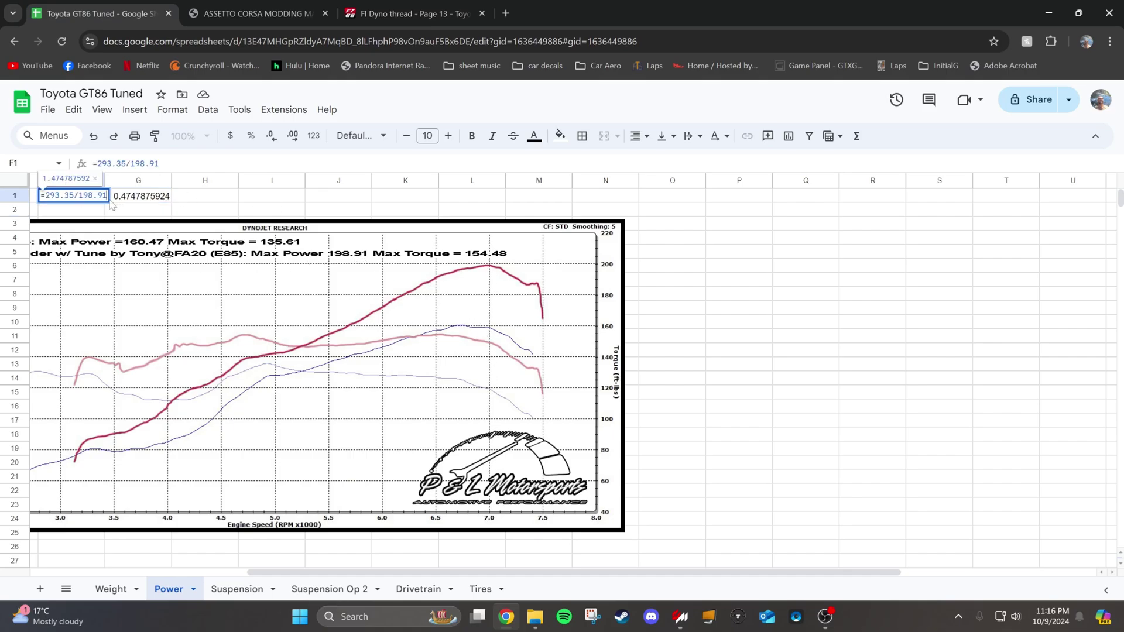
key(Escape)
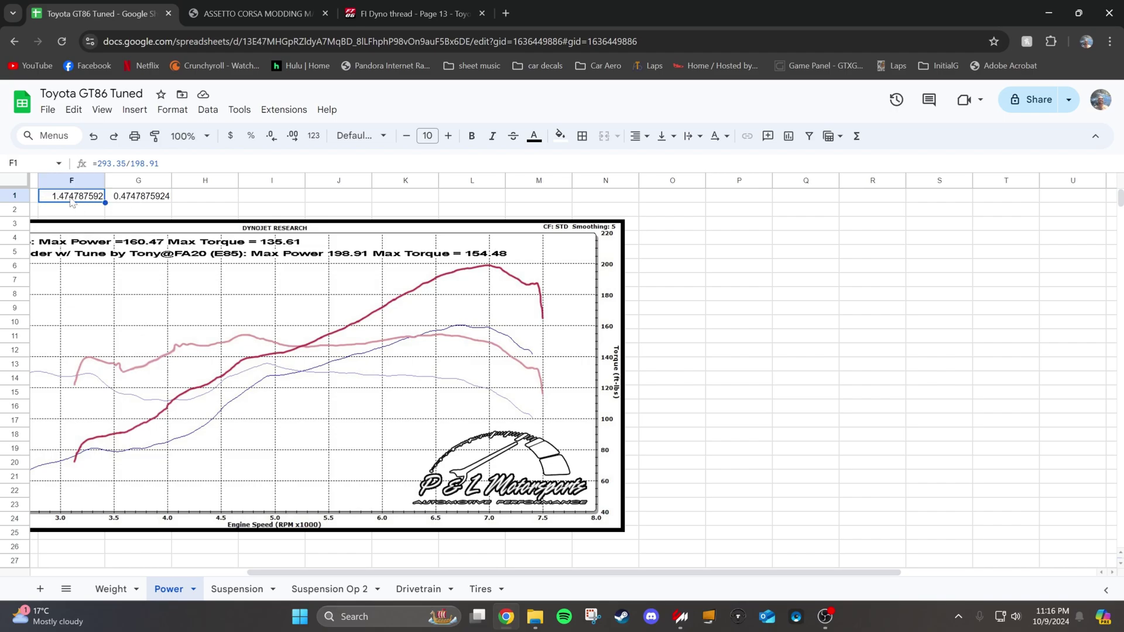
- Inspect G1's 0.4747875924 boost formula and highlight the new wastegate value 0.475
double_click(136, 198)
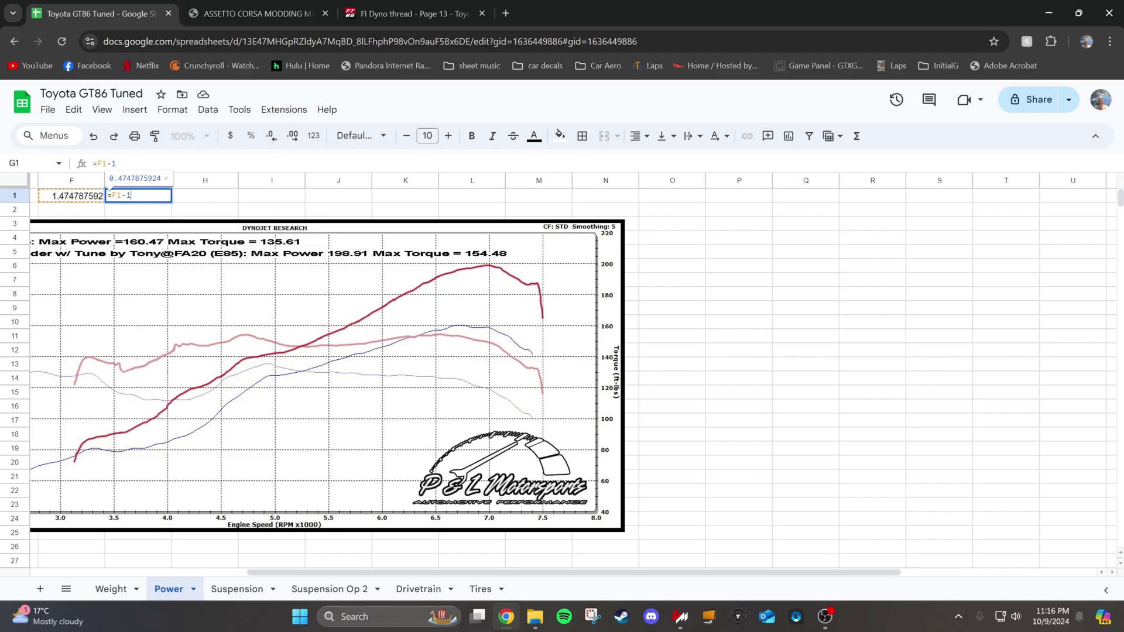
key(Escape)
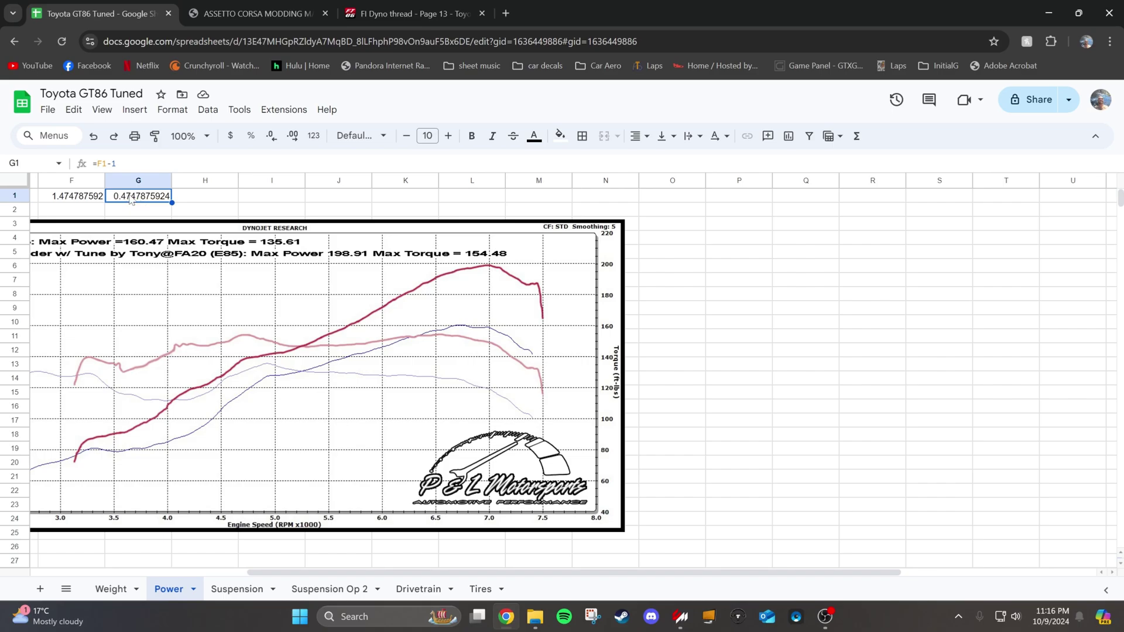
drag(619, 305, 529, 306)
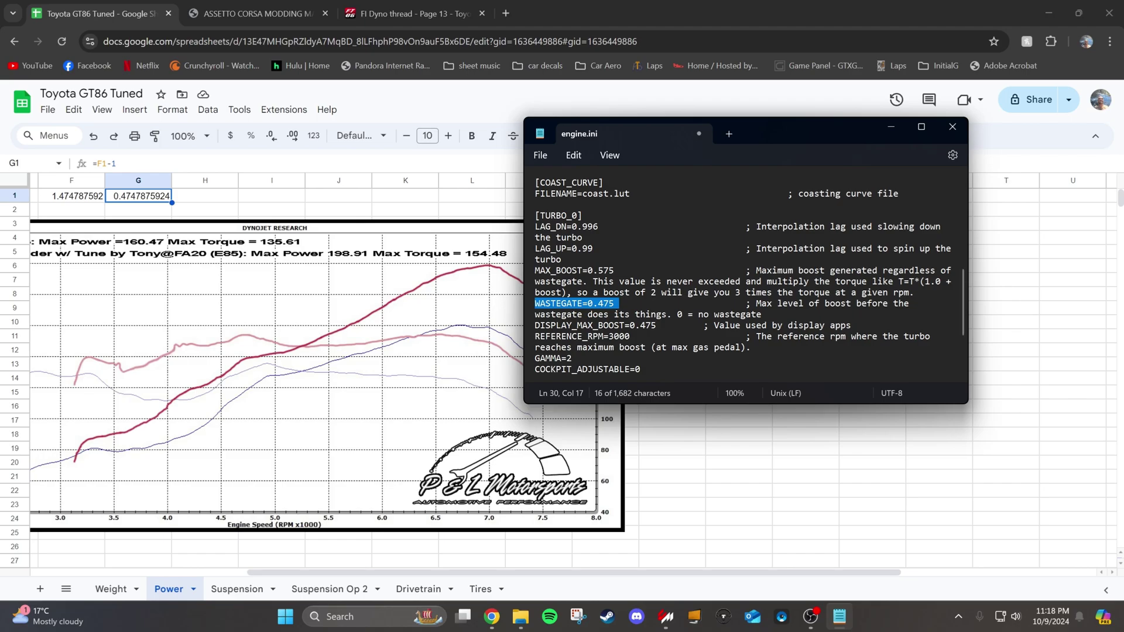
- Verify the turbo values: MAX_BOOST 0.575, DISPLAY_MAX_BOOST and WASTEGATE both 0.475
click(604, 304)
drag(657, 326, 571, 325)
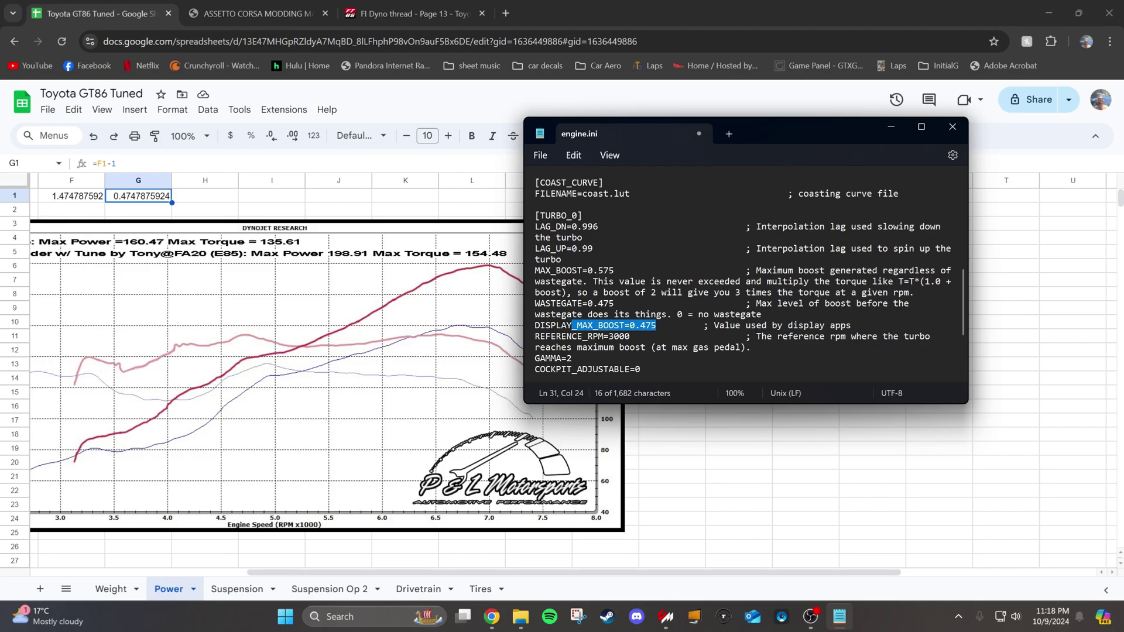
drag(618, 270, 534, 274)
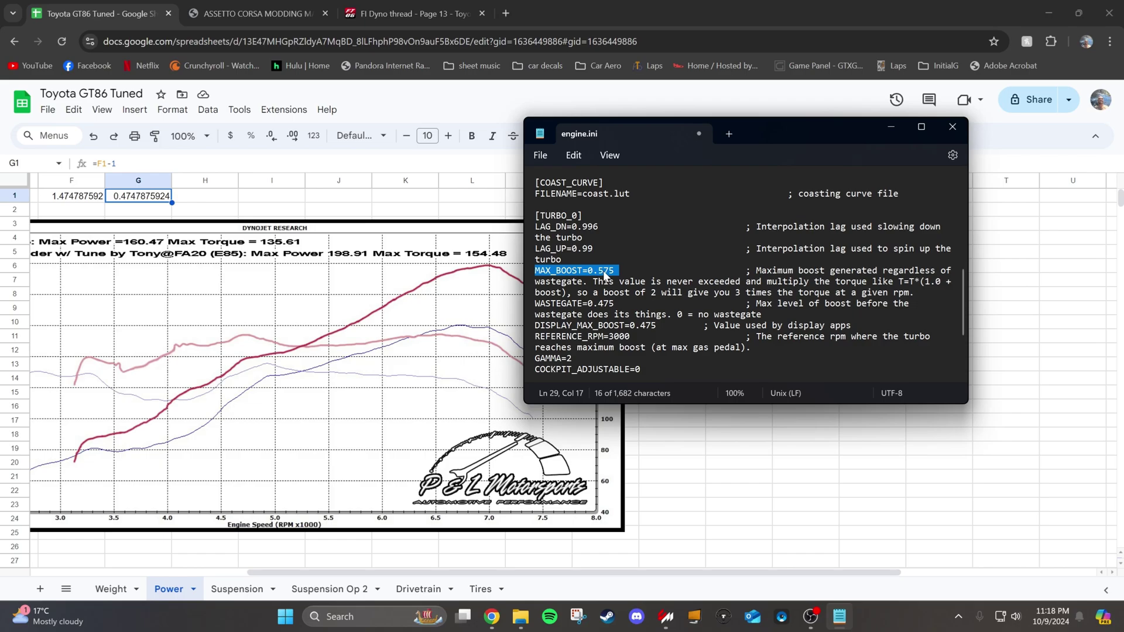
drag(619, 303, 537, 306)
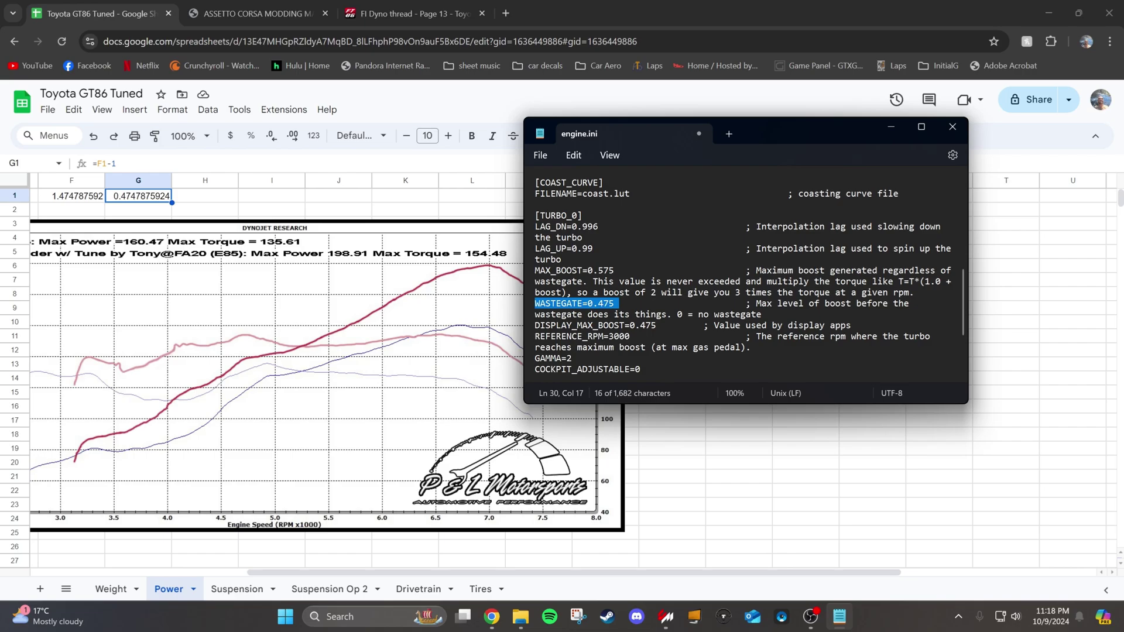
- Glance at the modding manual PDF, then return to engine.ini
click(268, 14)
key(alt+Tab)
scroll(609, 321, down, 3)
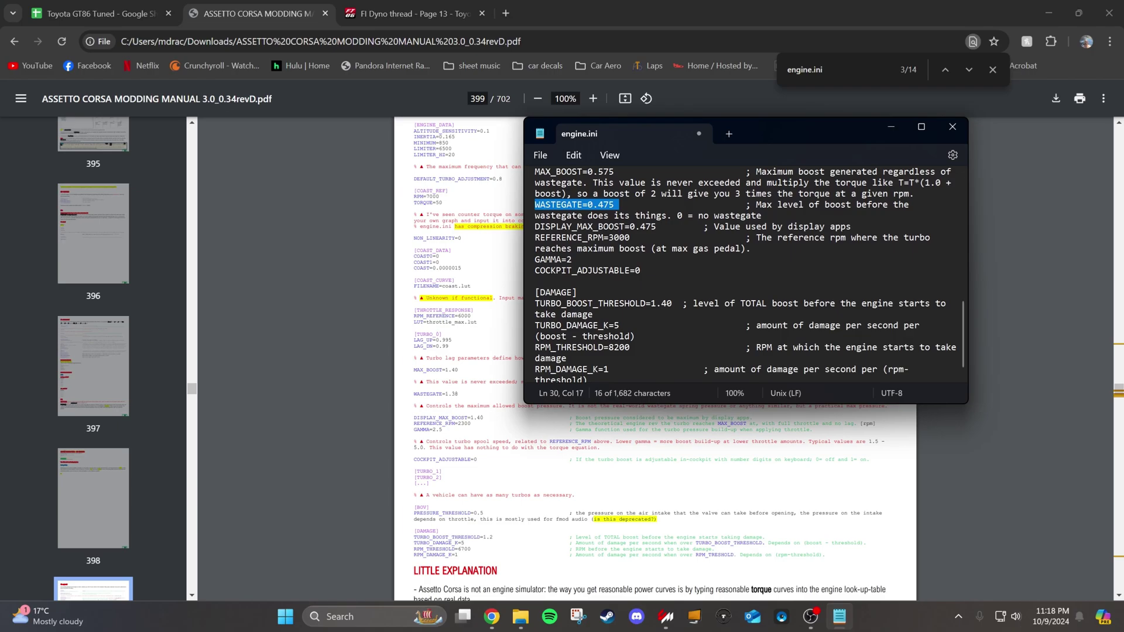
scroll(750, 274, up, 1)
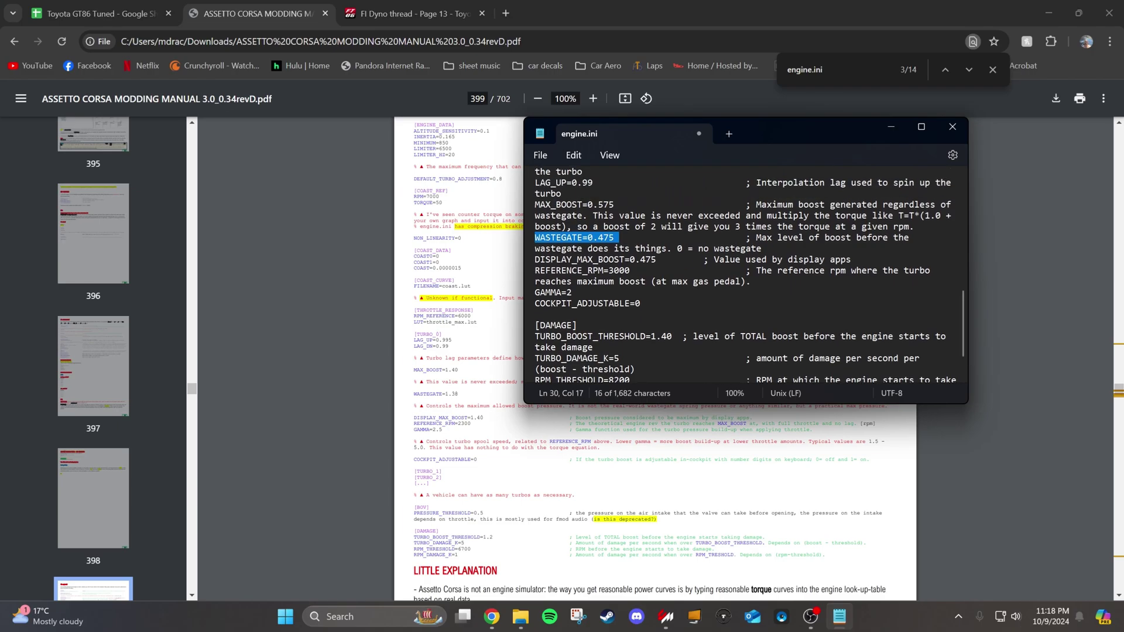
- Pack the Toyota GT86 Tuned data, replacing the existing packed data
key(alt+Tab)
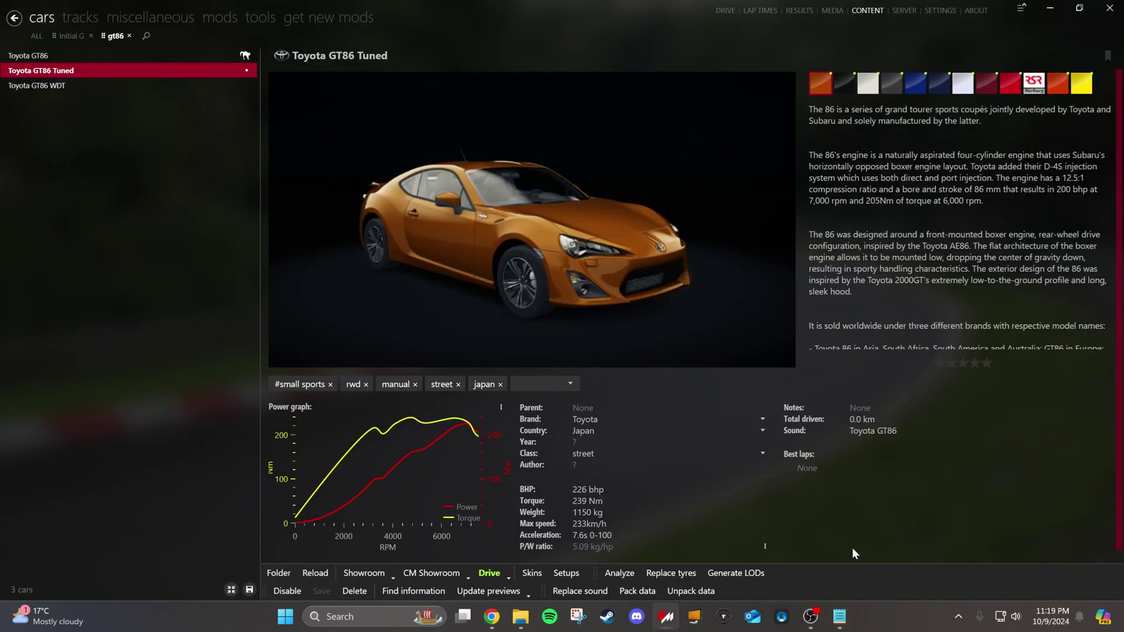
click(637, 591)
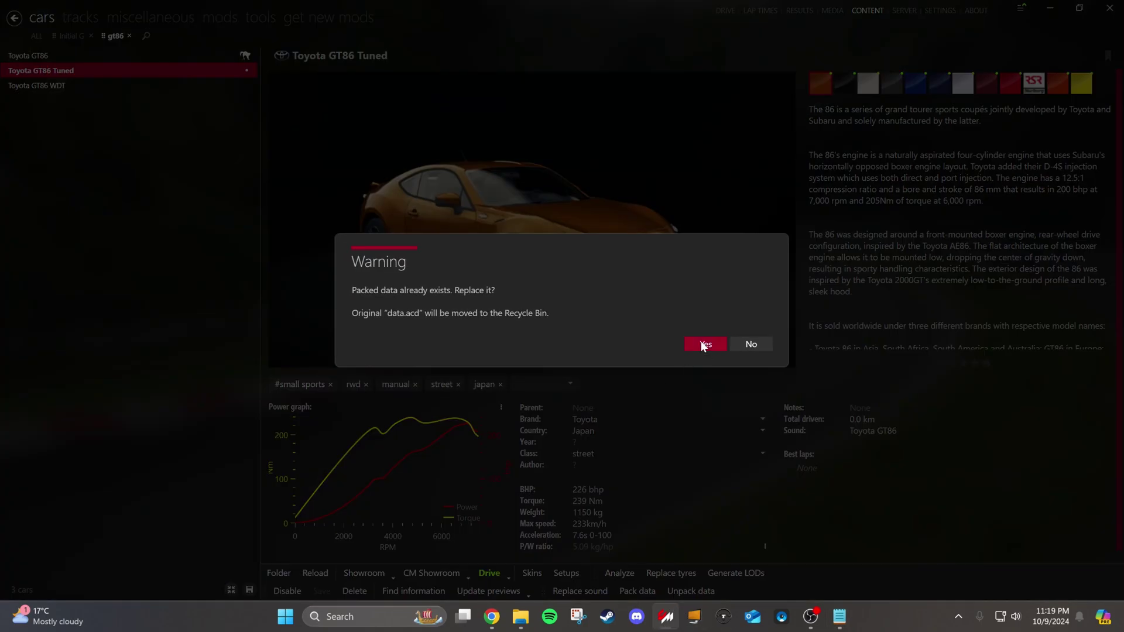
click(702, 342)
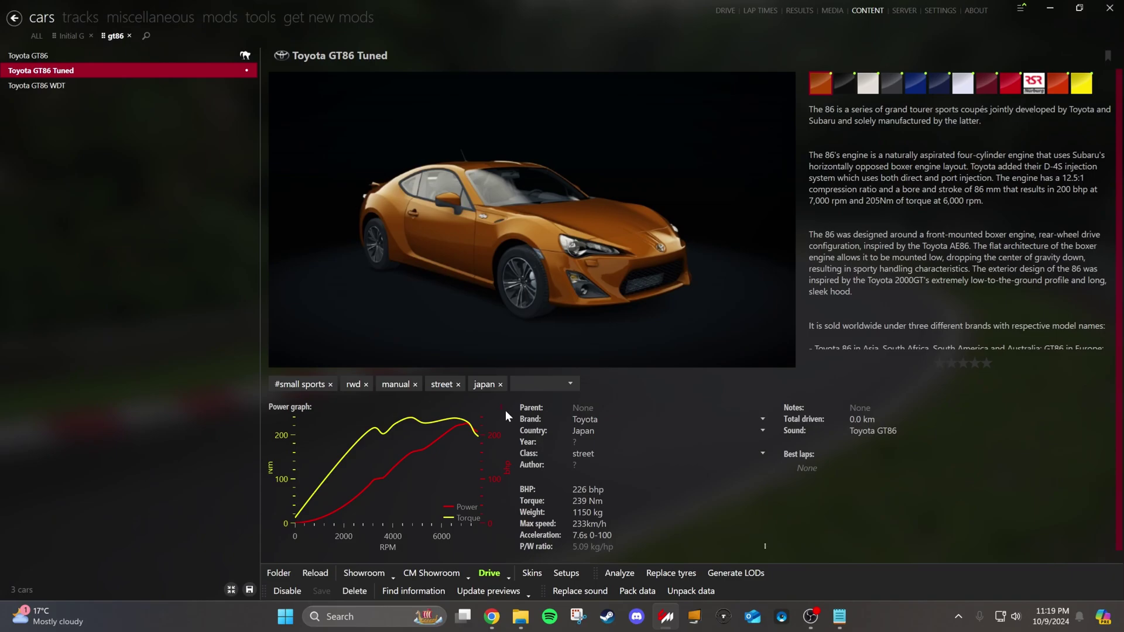
- Recalculate specs with 13% transmission loss, updating torque and BHP to 353 Nm and 334 bhp
click(503, 410)
click(431, 449)
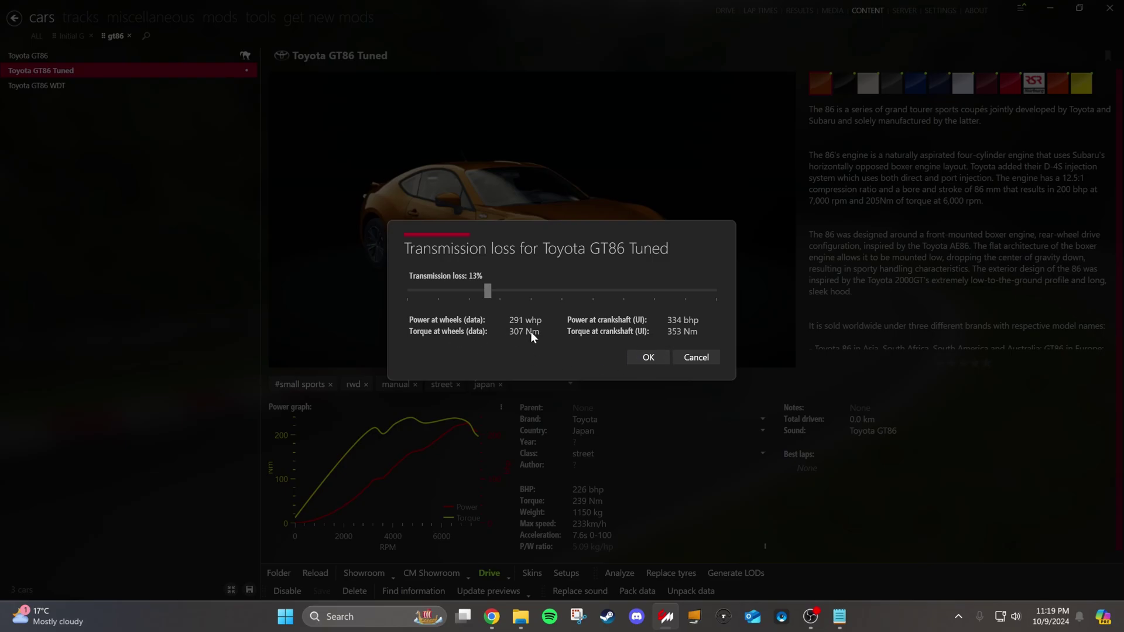
click(646, 357)
click(704, 341)
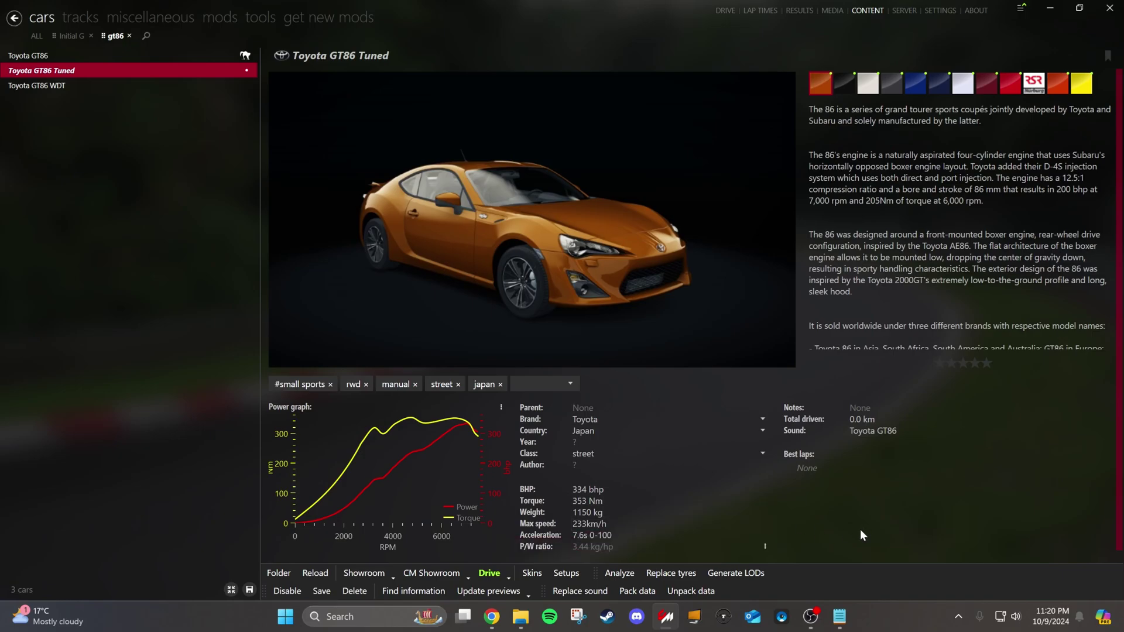
- Review engine.ini's [TURBO_0] block, picking out MAX_BOOST 0.575 and REFERENCE_RPM 3000
click(840, 617)
scroll(636, 323, down, 1)
scroll(635, 325, down, 6)
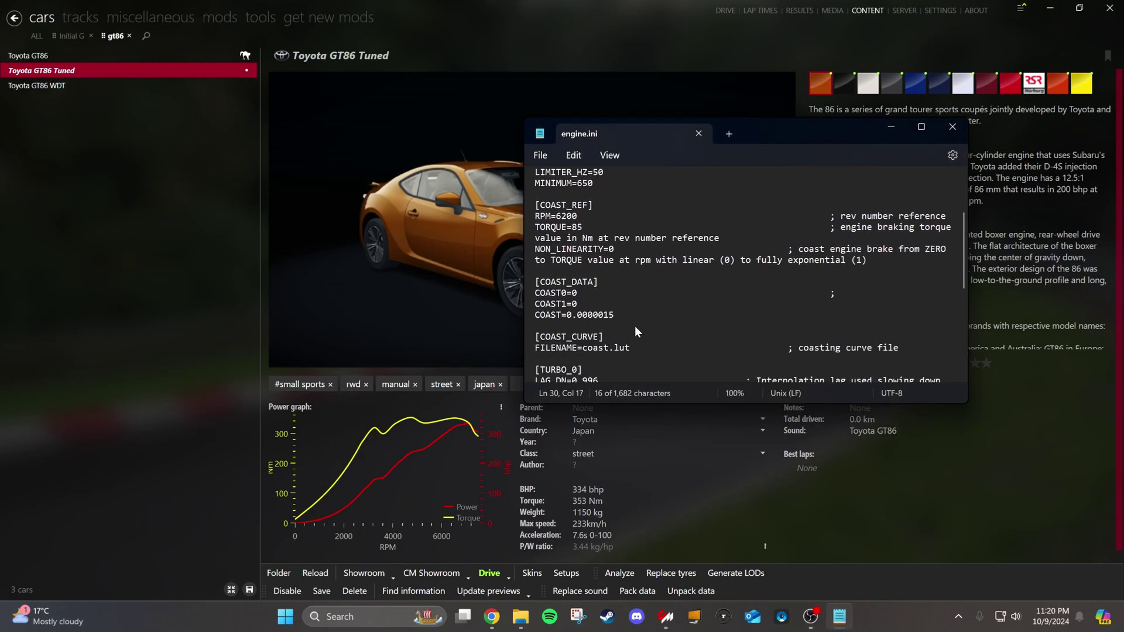
drag(535, 270, 610, 399)
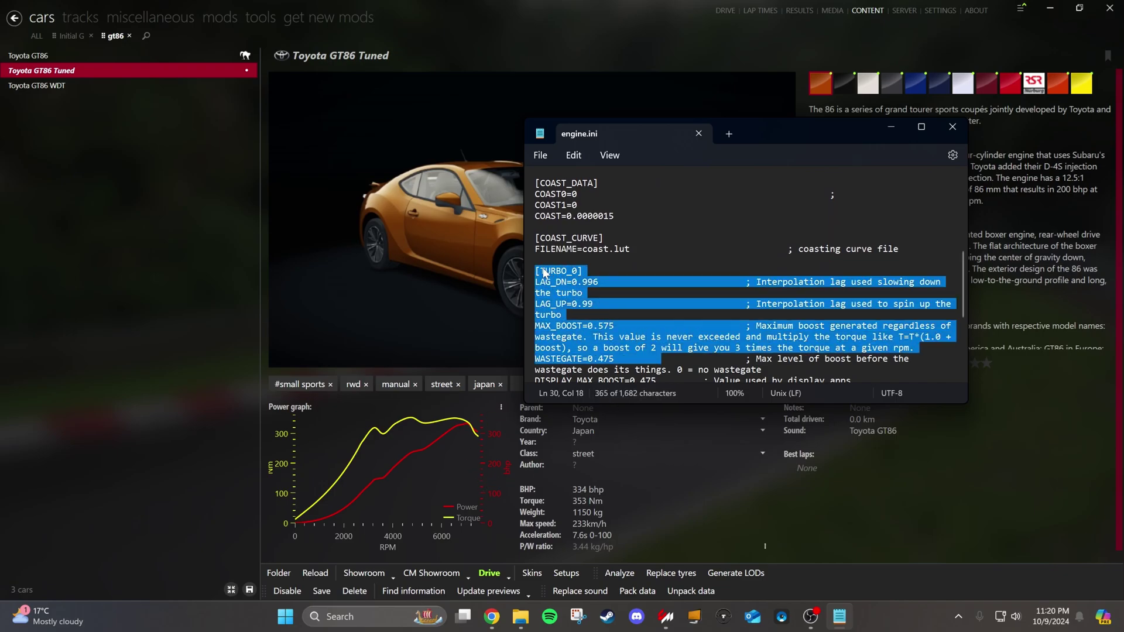
scroll(573, 281, down, 2)
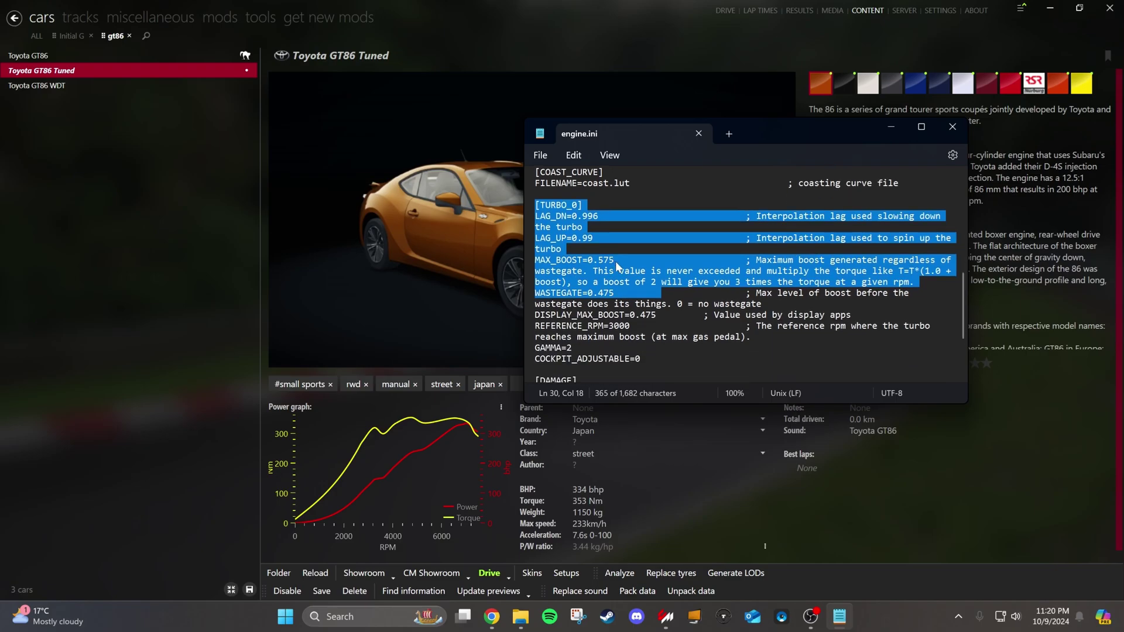
drag(613, 260, 603, 260)
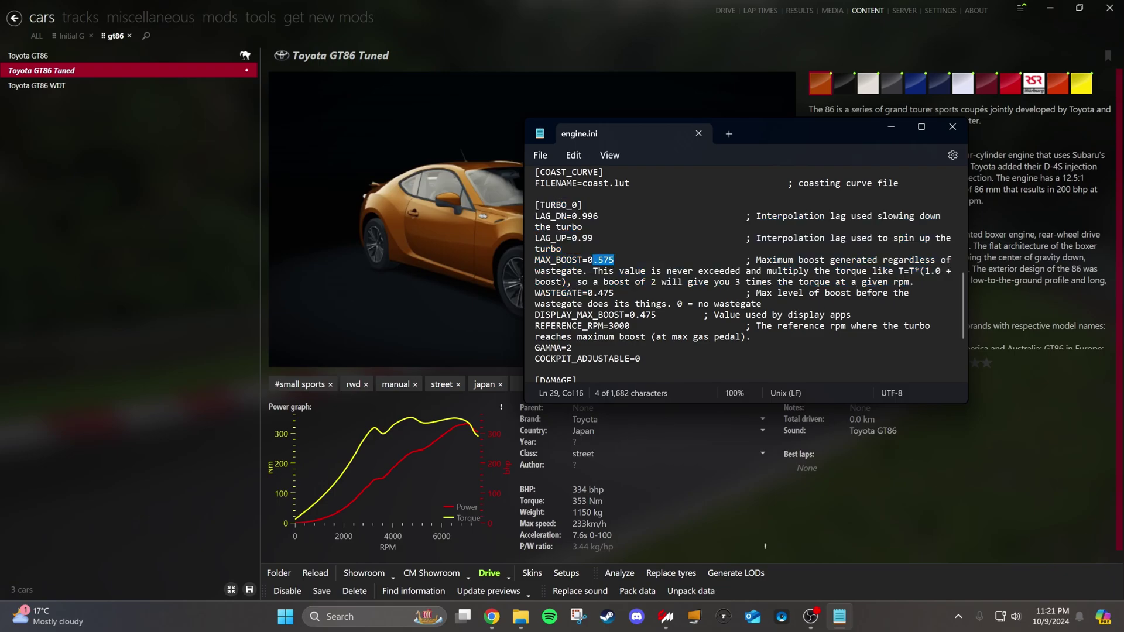
double_click(619, 325)
- Close engine.ini and set the calculator's engine displacement to 3.0 L
key(alt+F4)
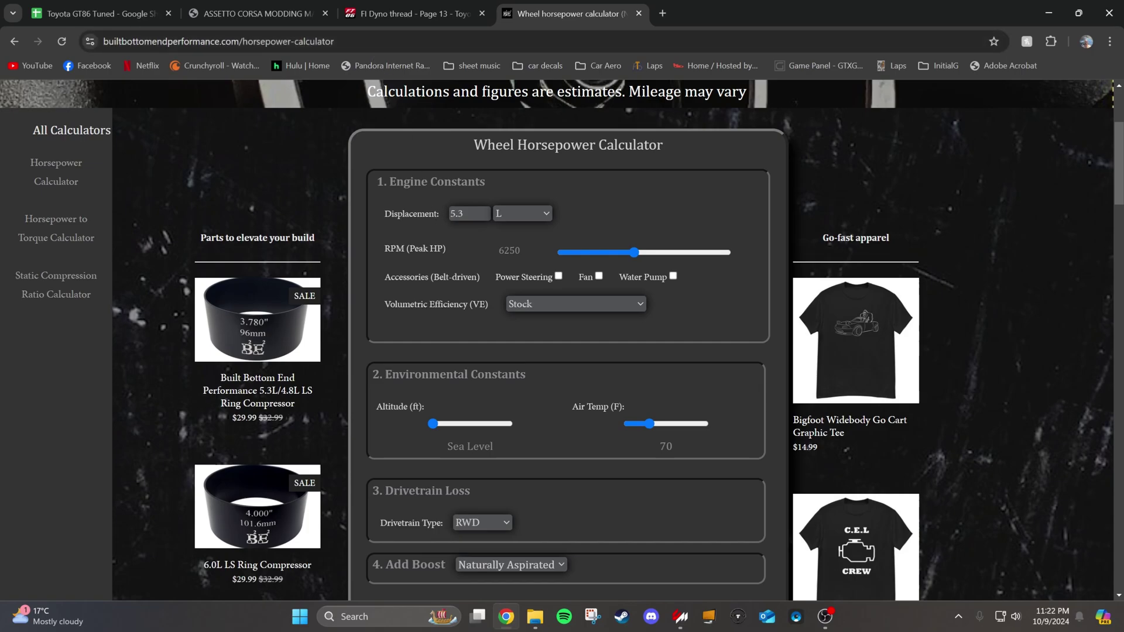
click(462, 214)
key(BackSpace)
key(BackSpace)
key(BackSpace)
text(3.0)
click(724, 327)
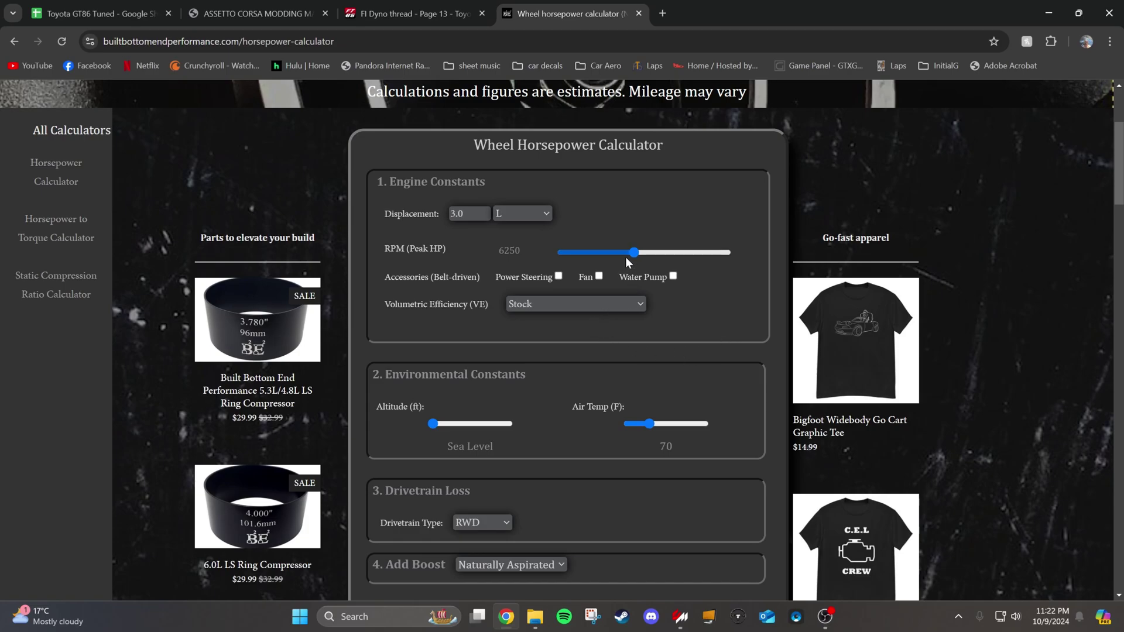
- Raise peak-power RPM to 7200 and add Turbocharged boost at about 12 psi
drag(635, 256, 670, 256)
click(498, 567)
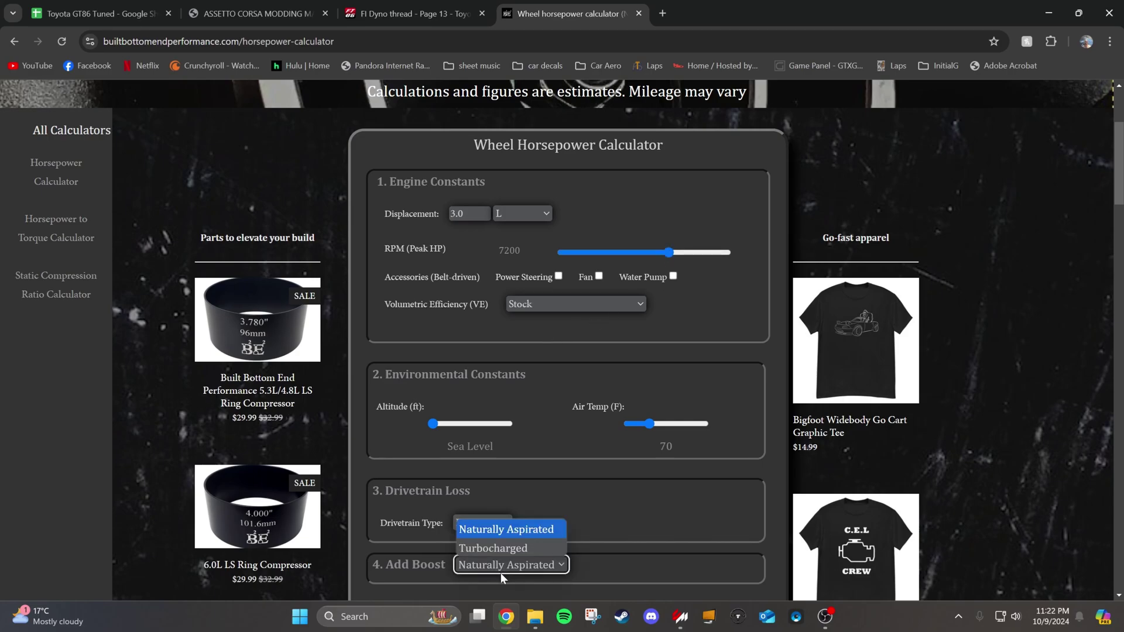
click(494, 550)
scroll(585, 513, down, 1)
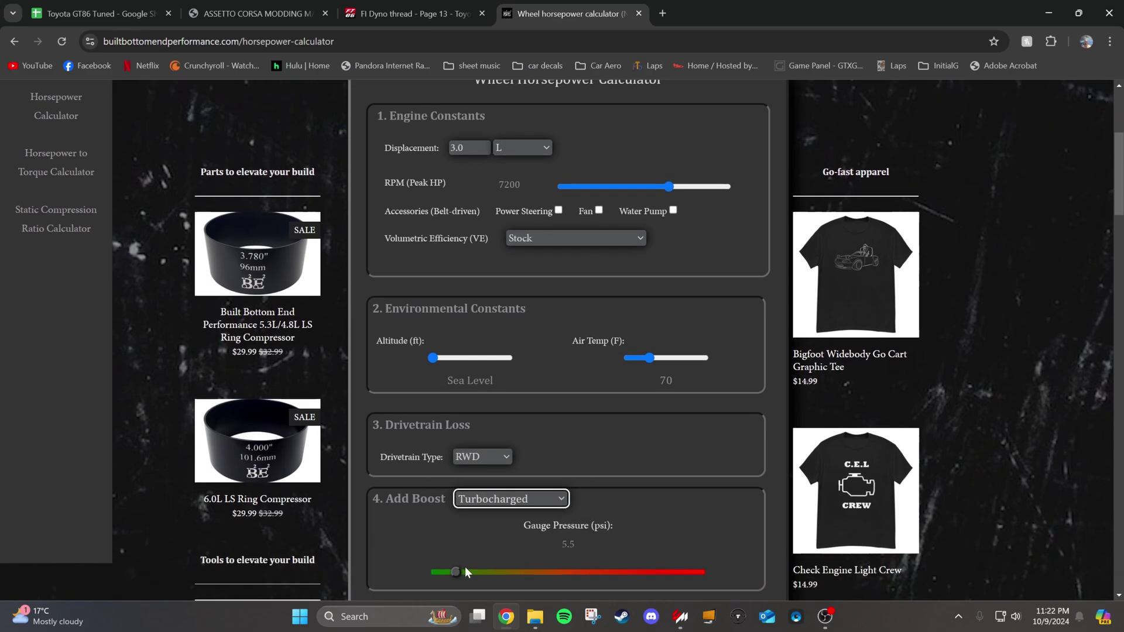
drag(456, 572, 479, 570)
scroll(583, 487, down, 2)
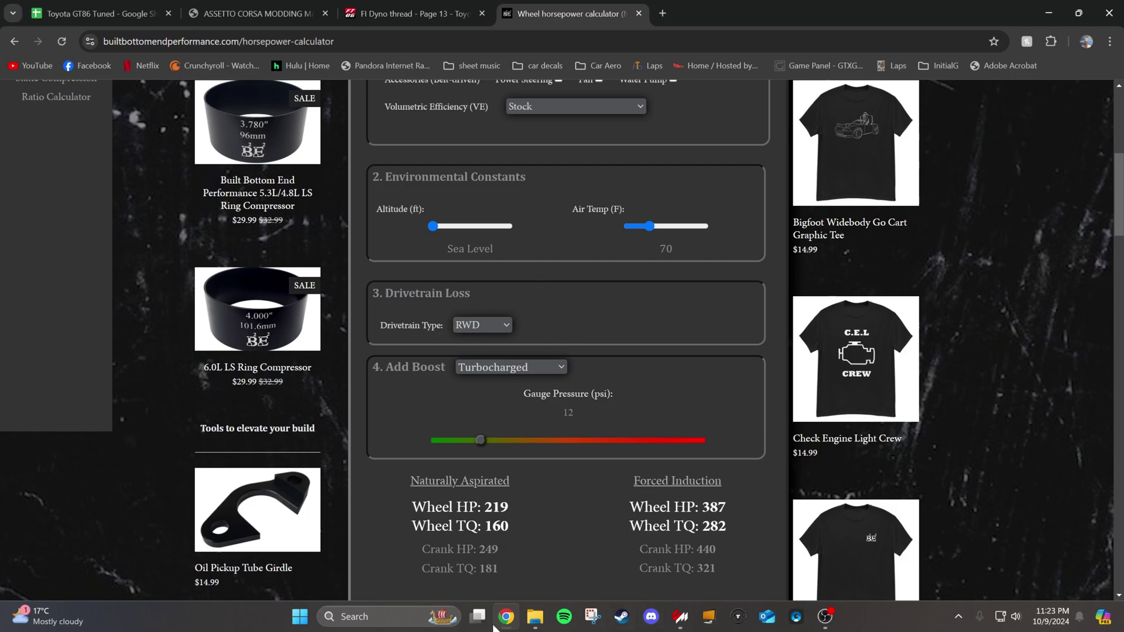
- Compute 387 ÷ 219 in Calculator, giving a turbo-to-NA ratio of about 1.767
key(XF86Calculator)
text(387)
key(slash)
text(219)
key(Return)
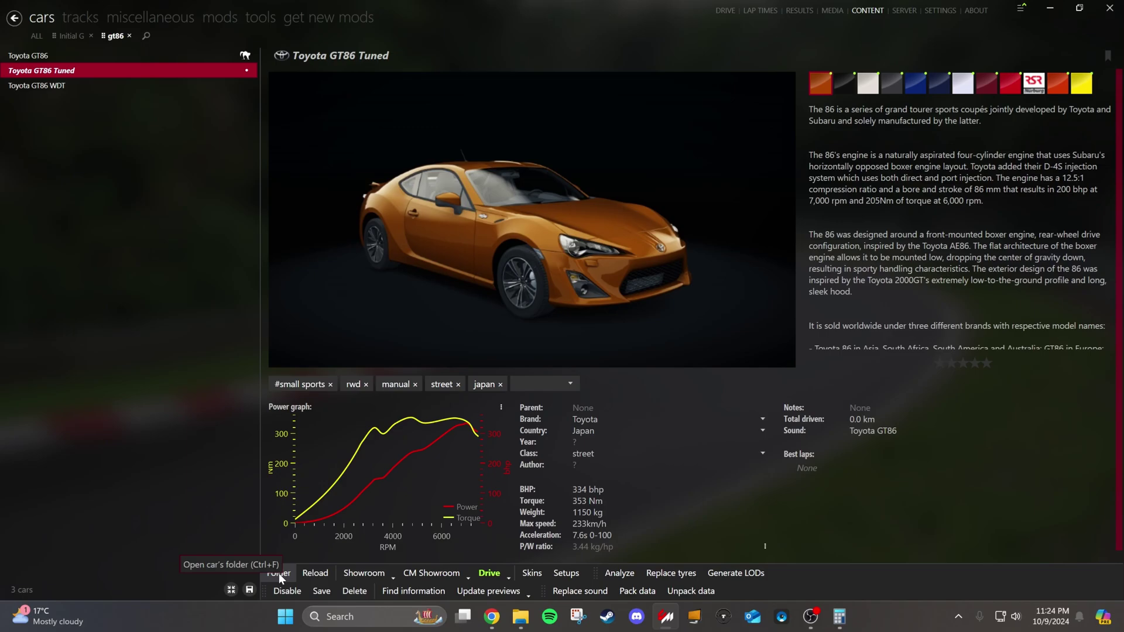
- Change TOTALMASS in the car's data/car.ini to 1240 and save it
click(278, 574)
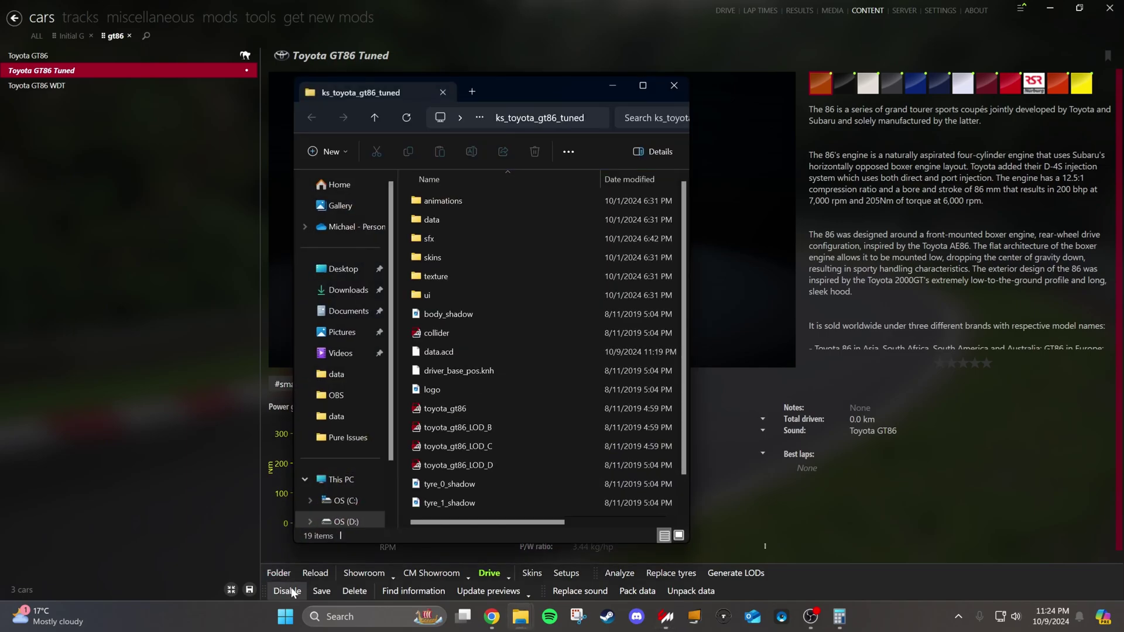
double_click(450, 219)
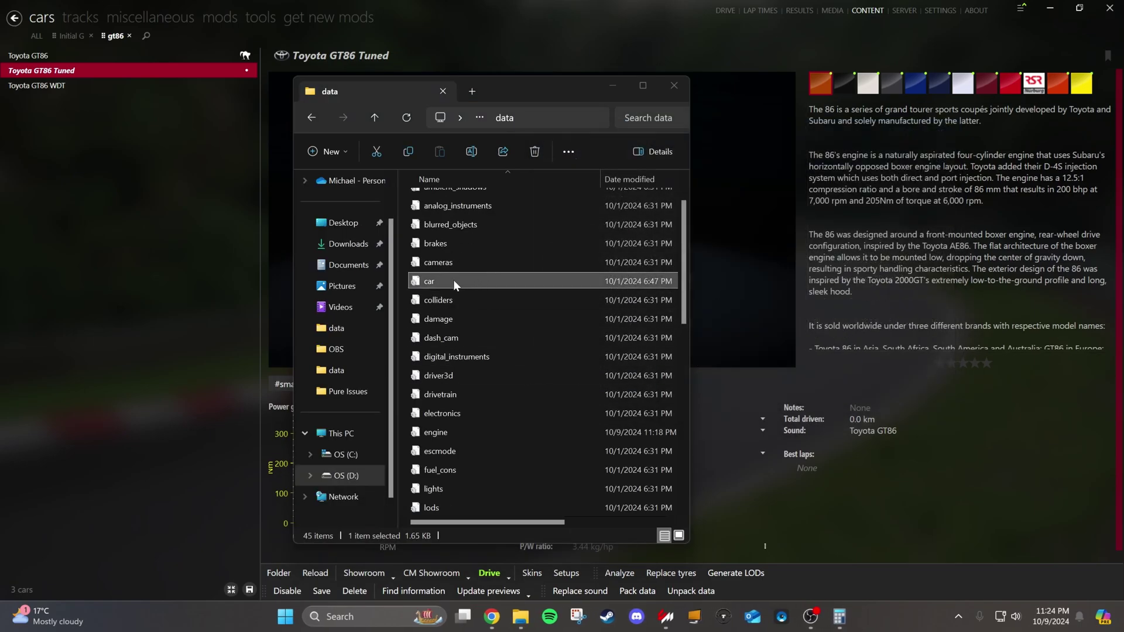
double_click(454, 281)
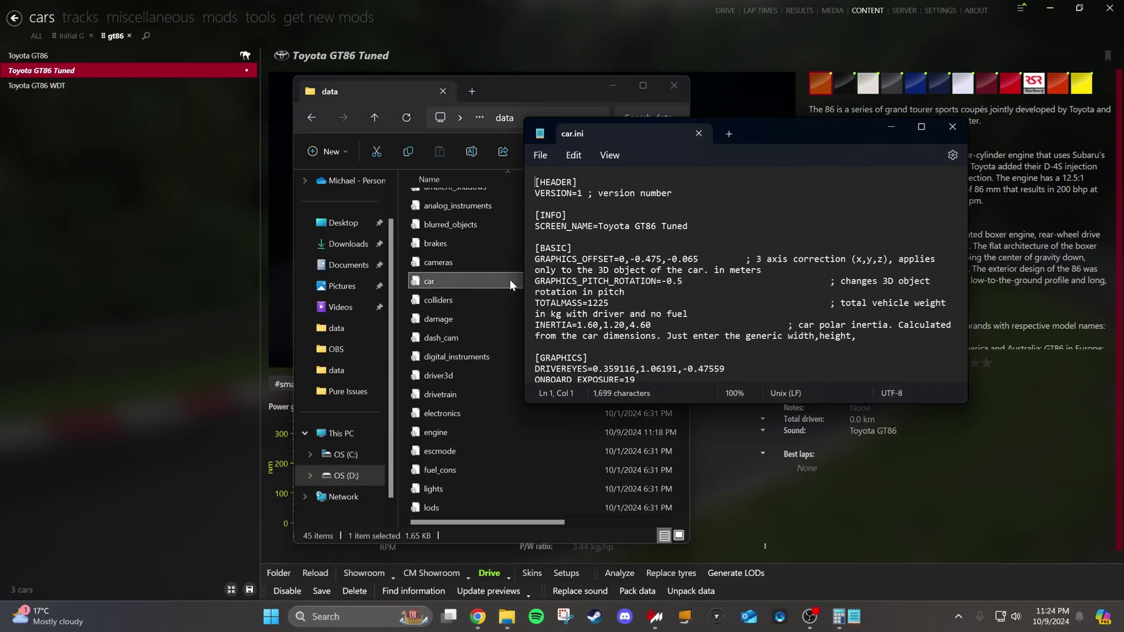
key(Delete)
key(BackSpace)
text(4 )
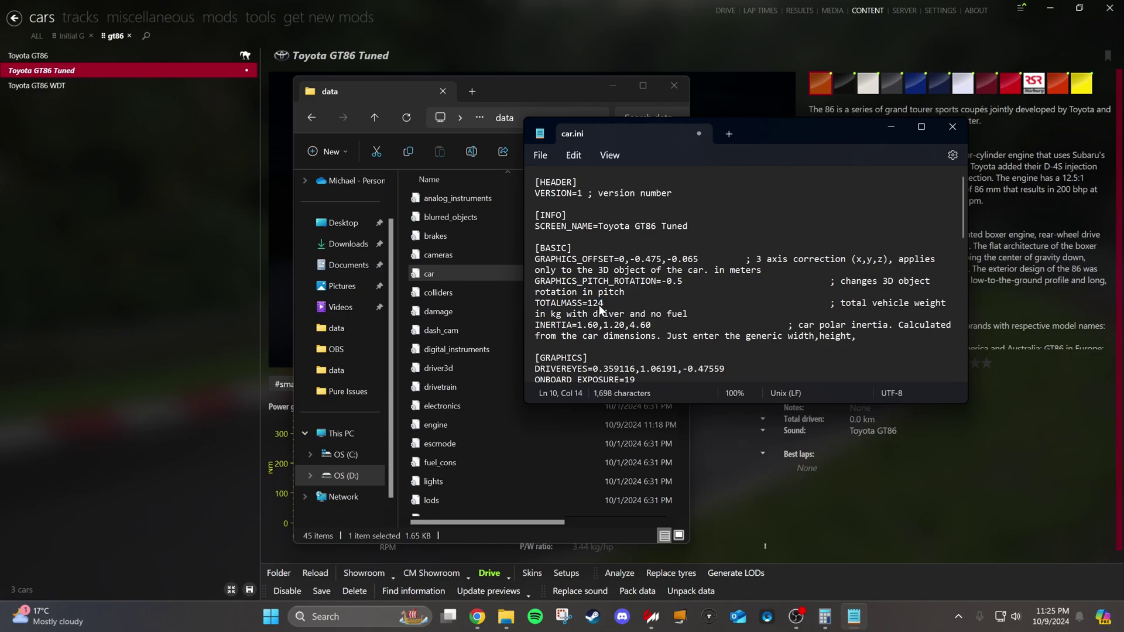
text(0)
click(540, 157)
click(566, 247)
- Raise CG_LOCATION in suspensions.ini from 0.585 to 0.59
click(951, 128)
scroll(636, 336, down, 4)
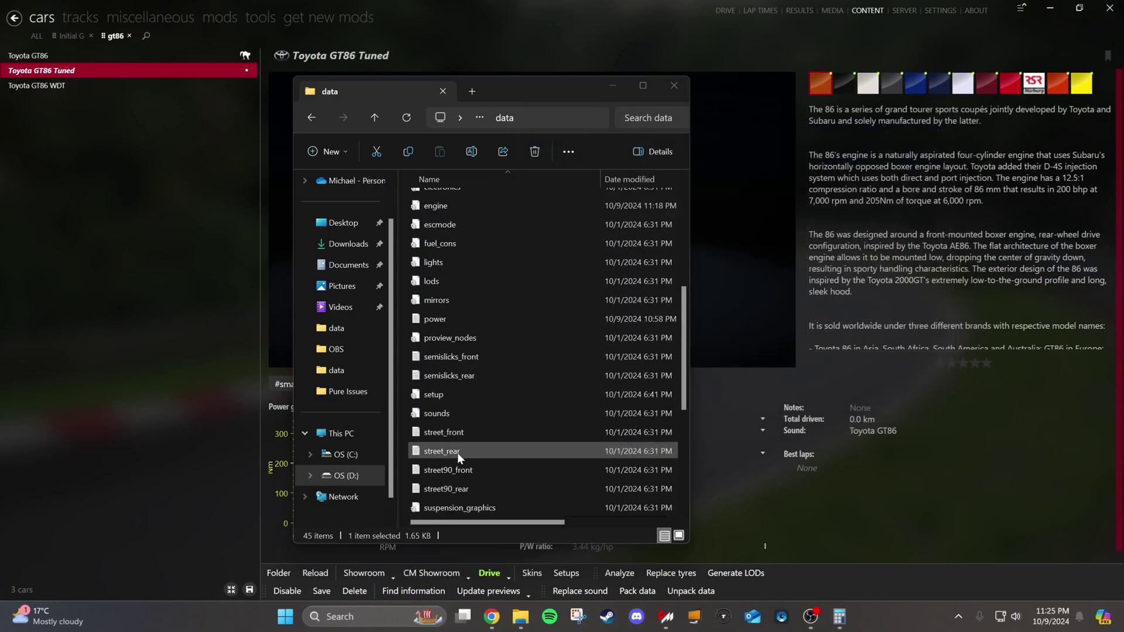
scroll(457, 498, down, 1)
double_click(455, 469)
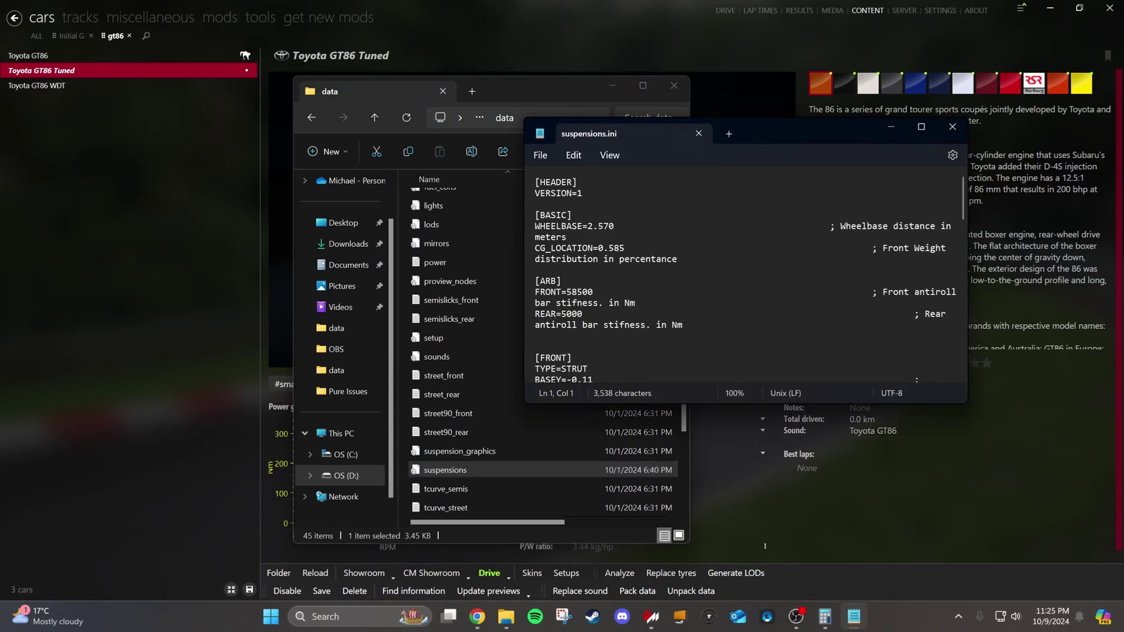
drag(625, 248, 613, 251)
text(9)
- Return to the car and repack its data, replacing the old packed data
click(674, 86)
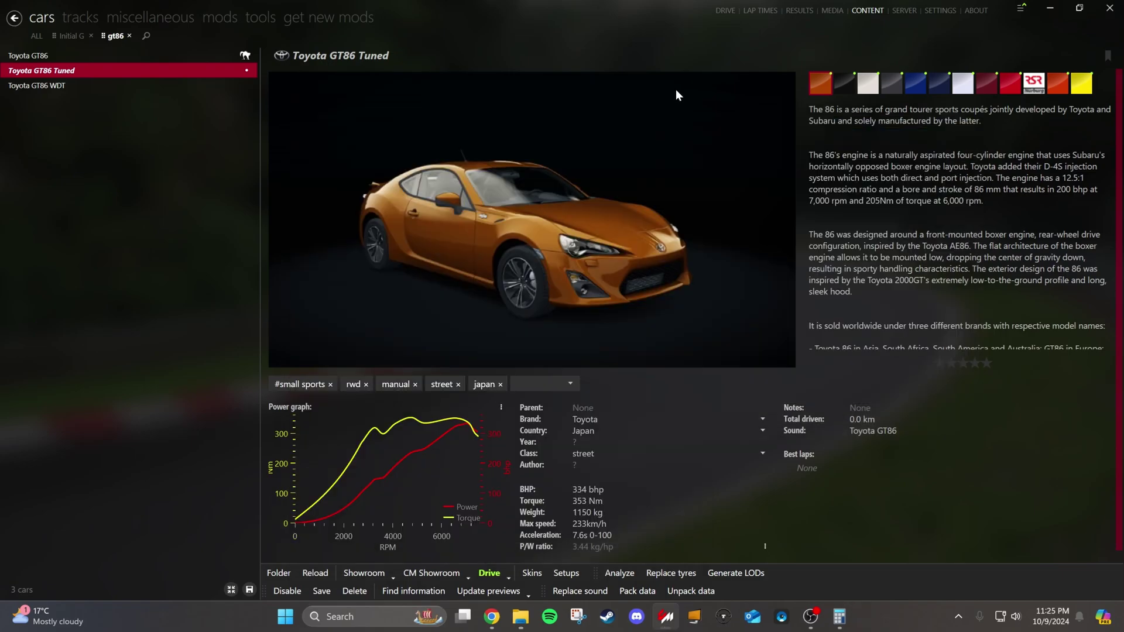
click(637, 591)
click(697, 339)
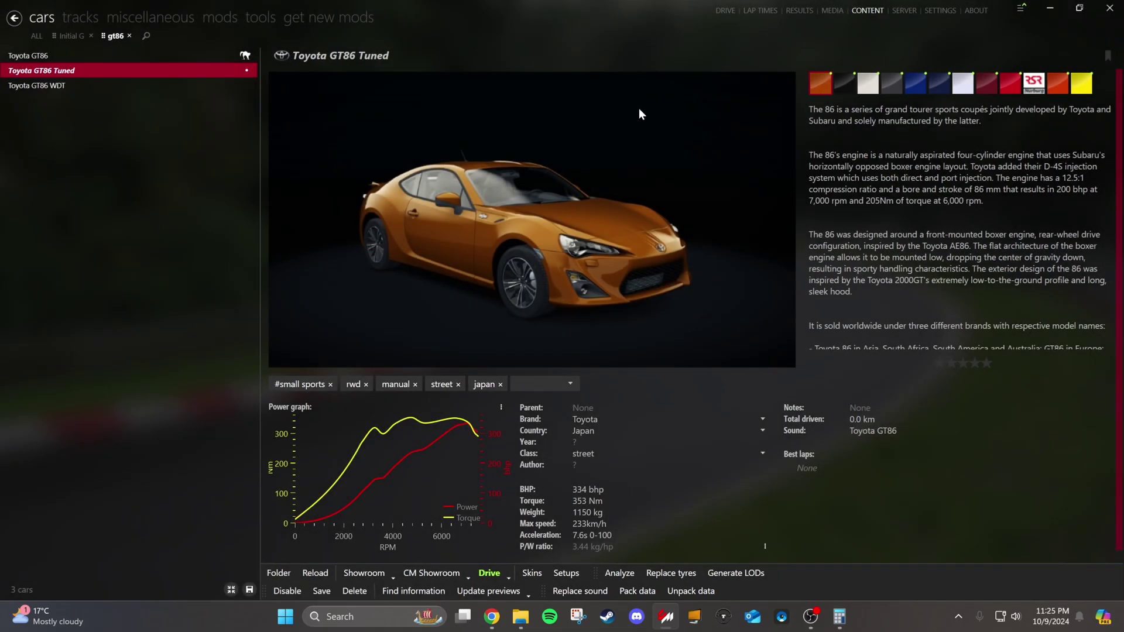